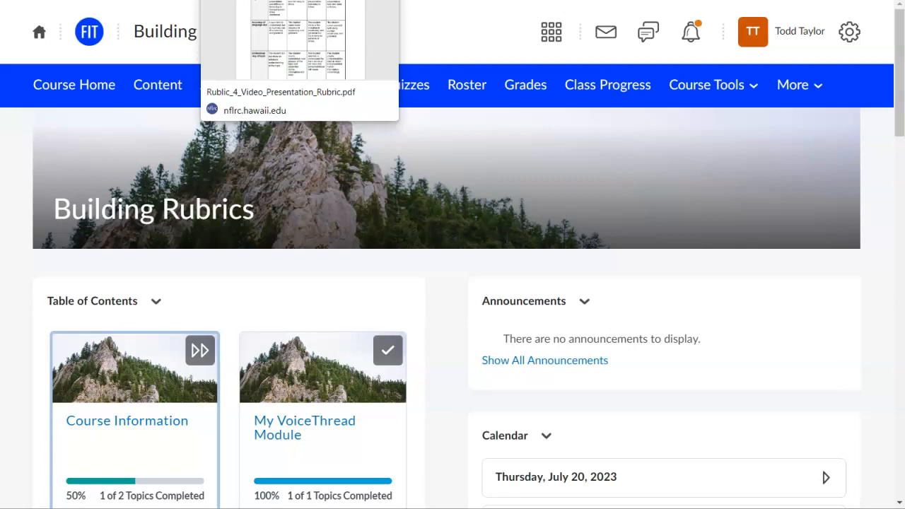
Step: Switch to the Video Presentation Rubric PDF and review its criteria and point levels
click(276, 1)
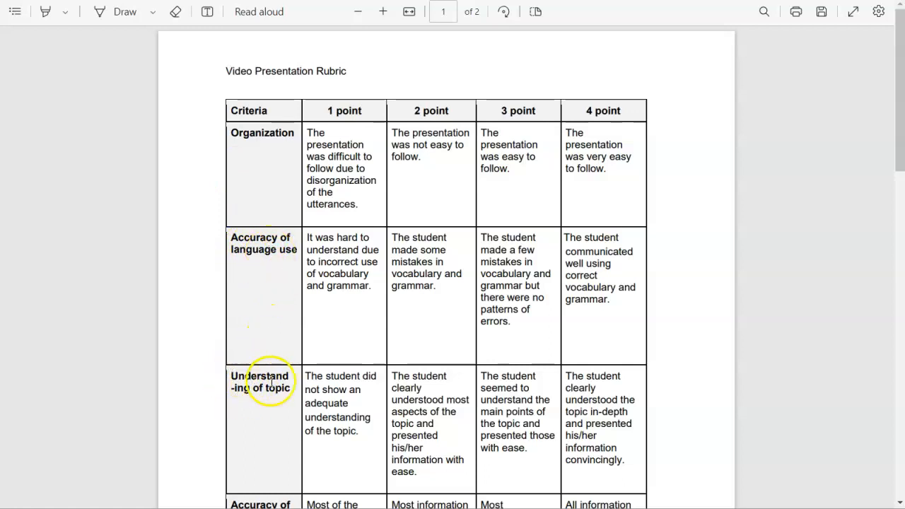
mouse_move(900, 163)
mouse_down()
mouse_move(900, 233)
mouse_move(900, 165)
mouse_up()
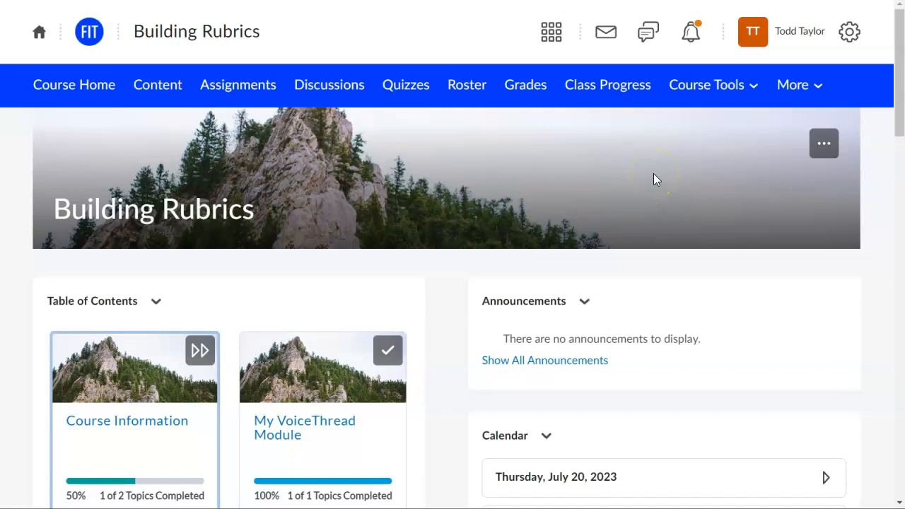
Step: Go to the course administration page, list its tools by name, and open Rubrics
click(756, 89)
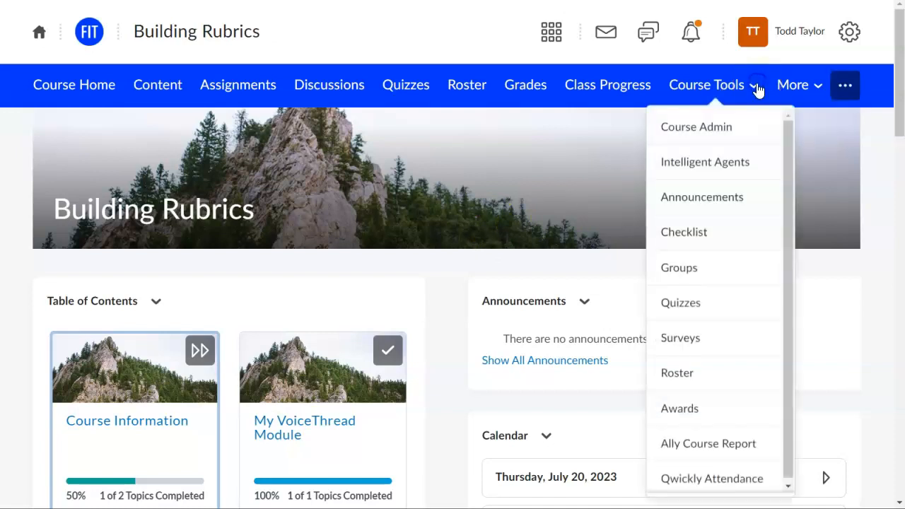
click(711, 127)
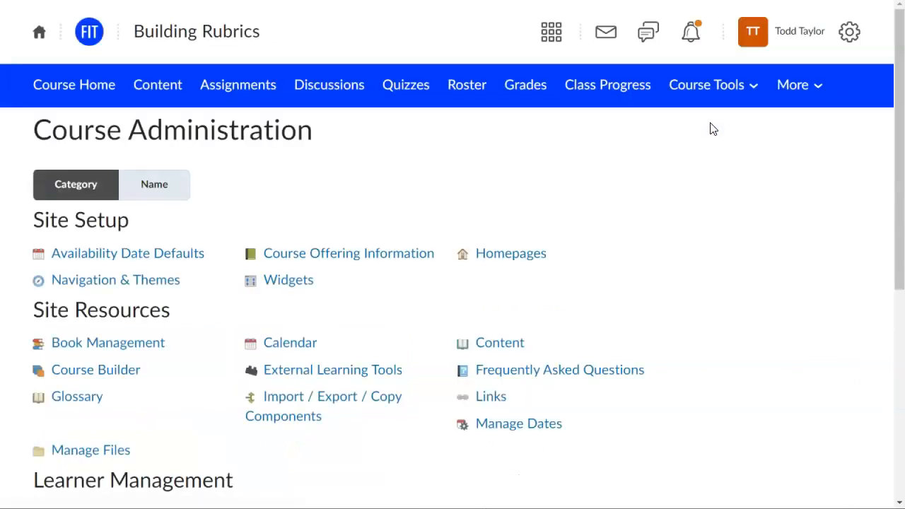
drag(897, 153, 898, 324)
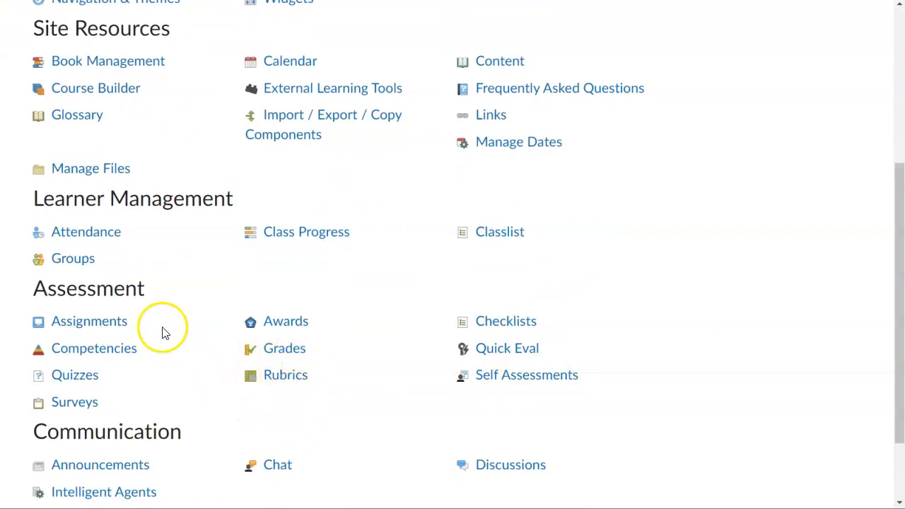
drag(898, 337, 898, 178)
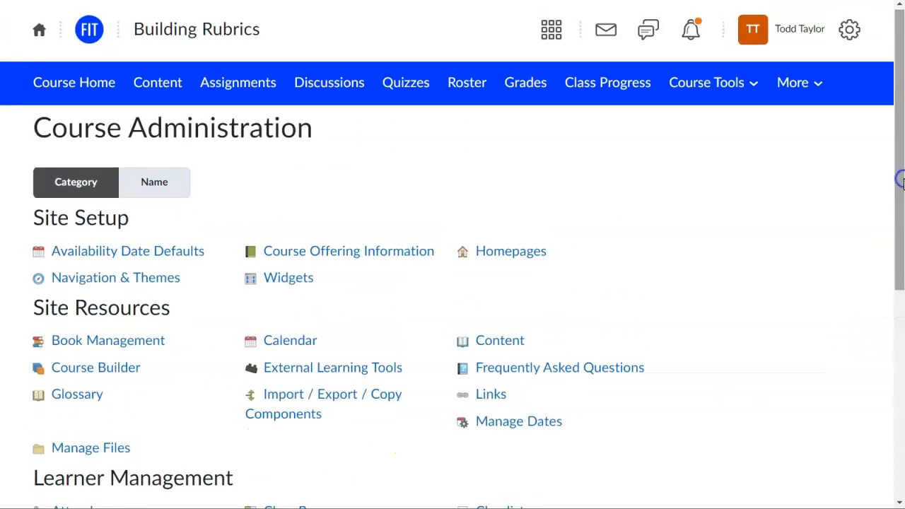
click(165, 195)
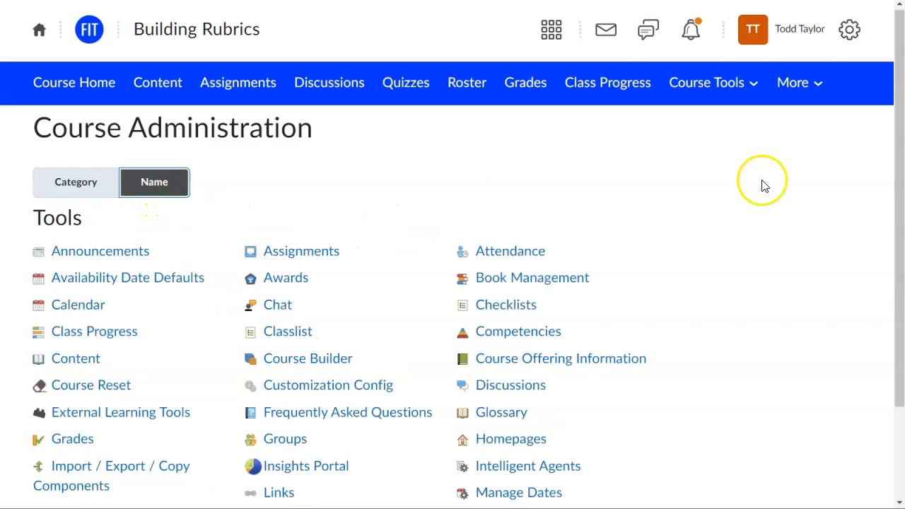
drag(900, 182, 900, 252)
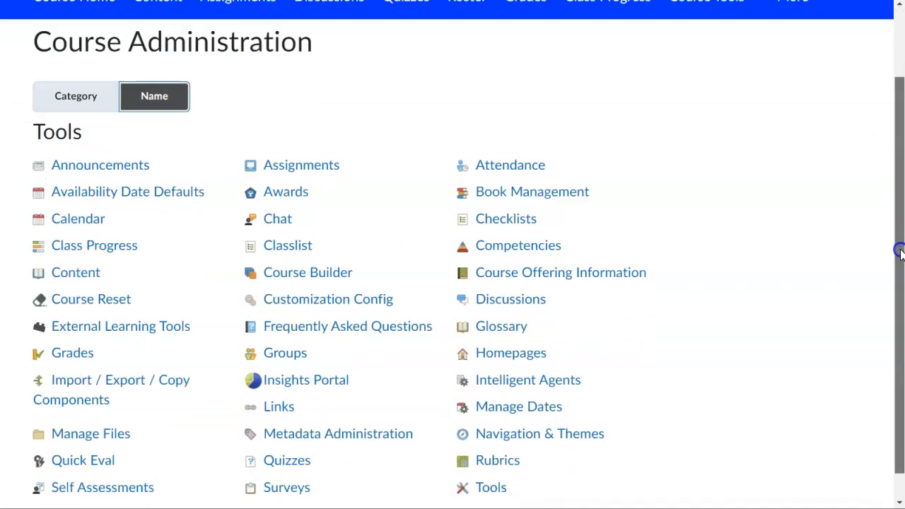
click(498, 462)
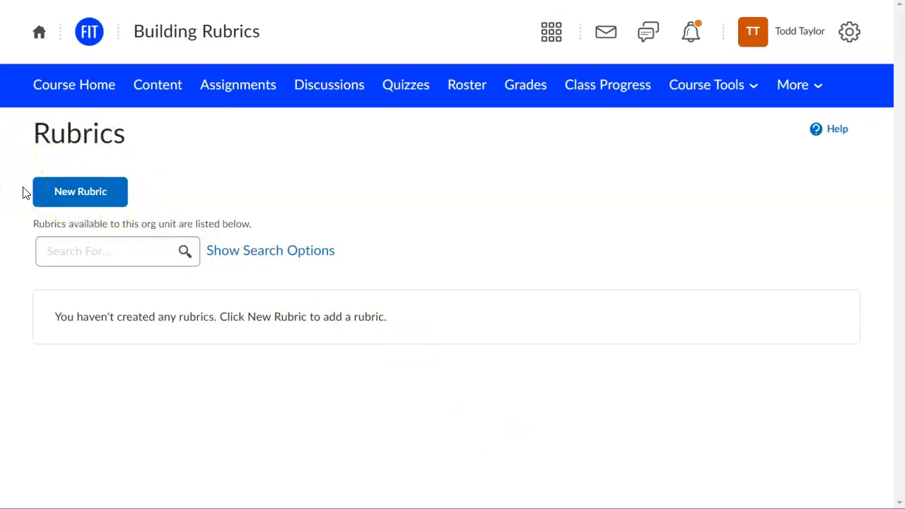
Step: Create a new rubric named "Video Presentation Rubric"
click(65, 203)
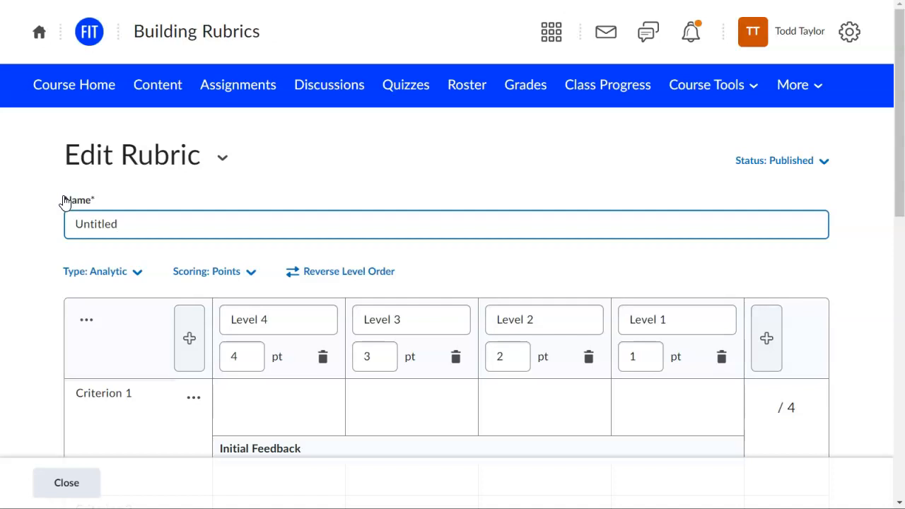
key(ctrl+a)
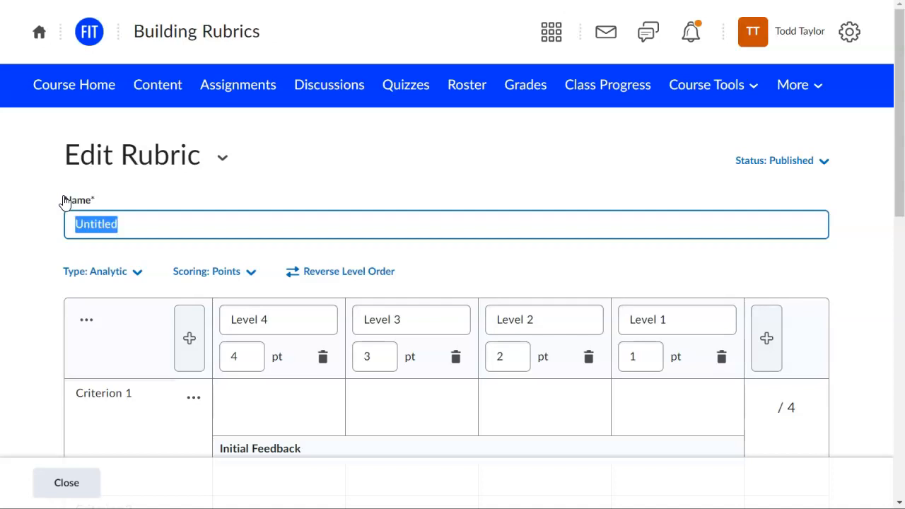
text(Vid)
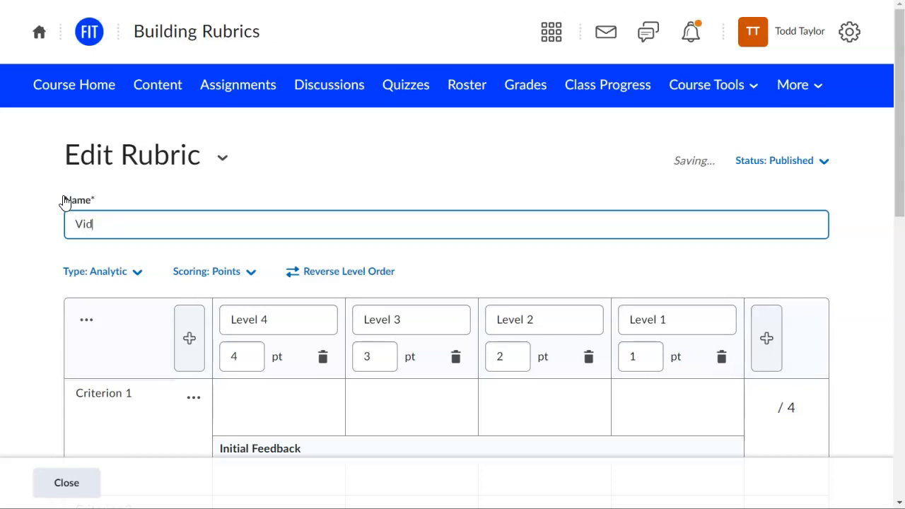
text(eo Present)
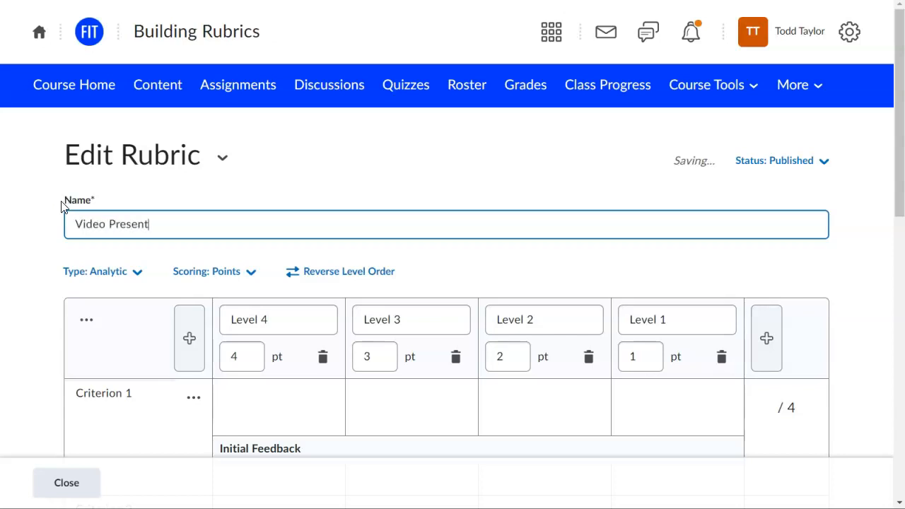
text(ation Rubric)
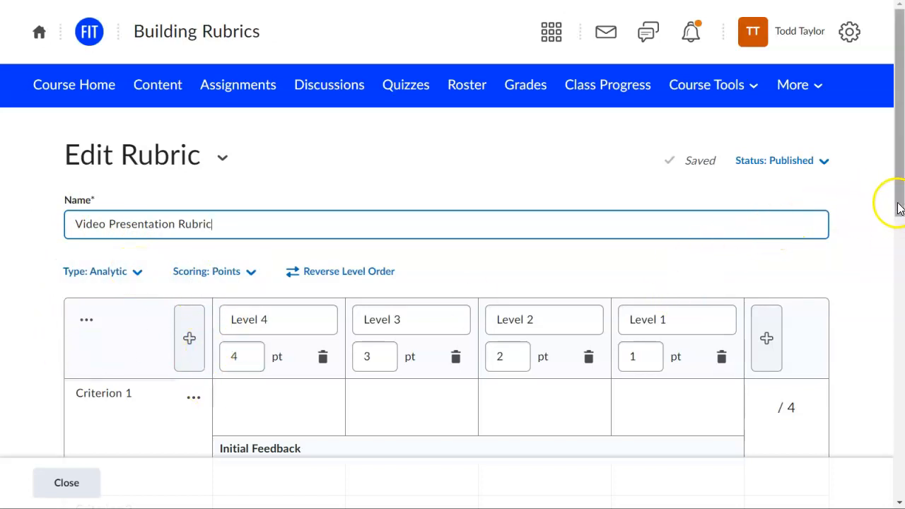
Step: Change the rubric type to Holistic, accepting the possible data loss, and return it to Analytic
drag(898, 204, 897, 289)
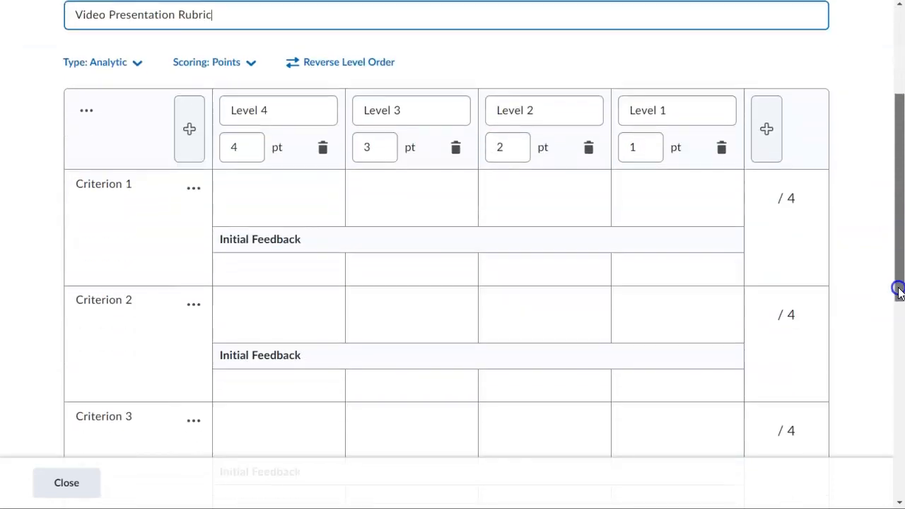
click(142, 63)
click(111, 113)
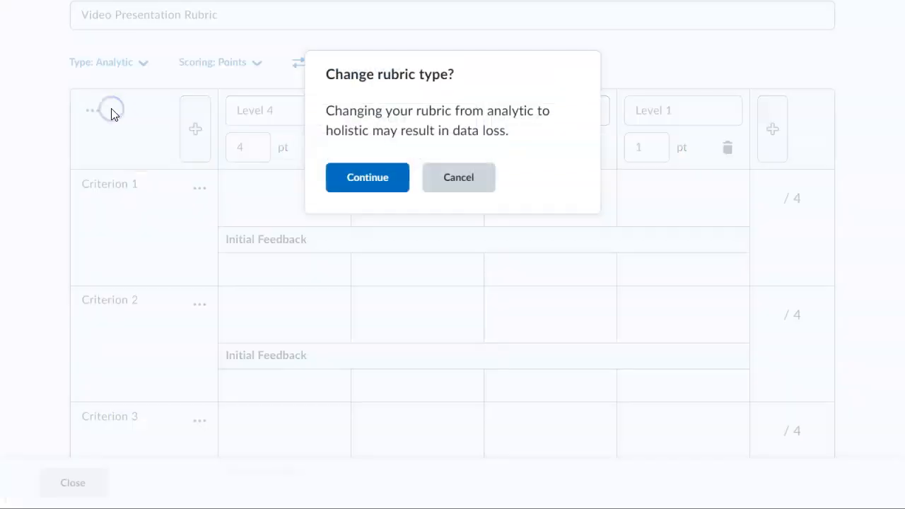
click(353, 181)
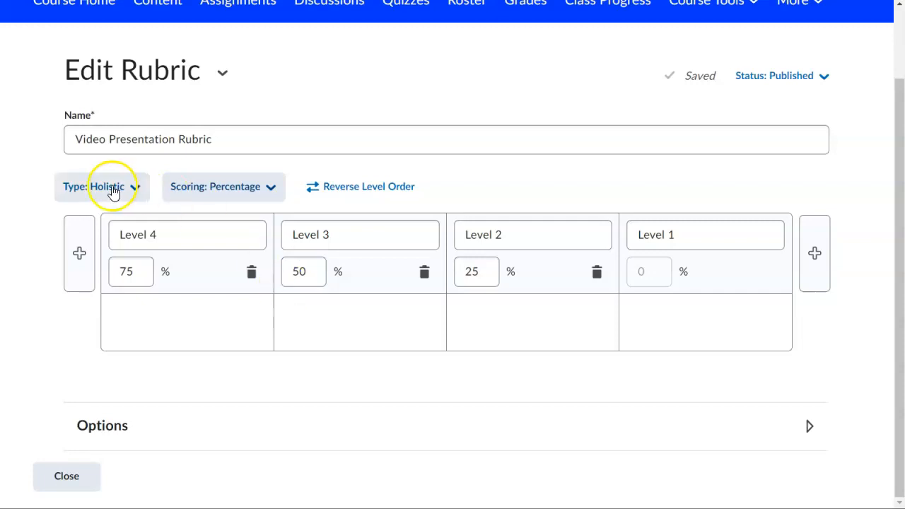
click(138, 194)
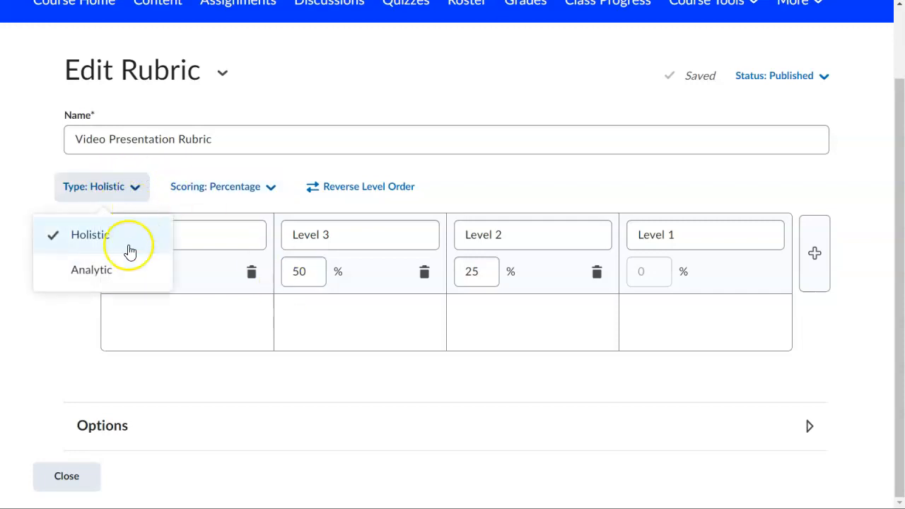
click(113, 271)
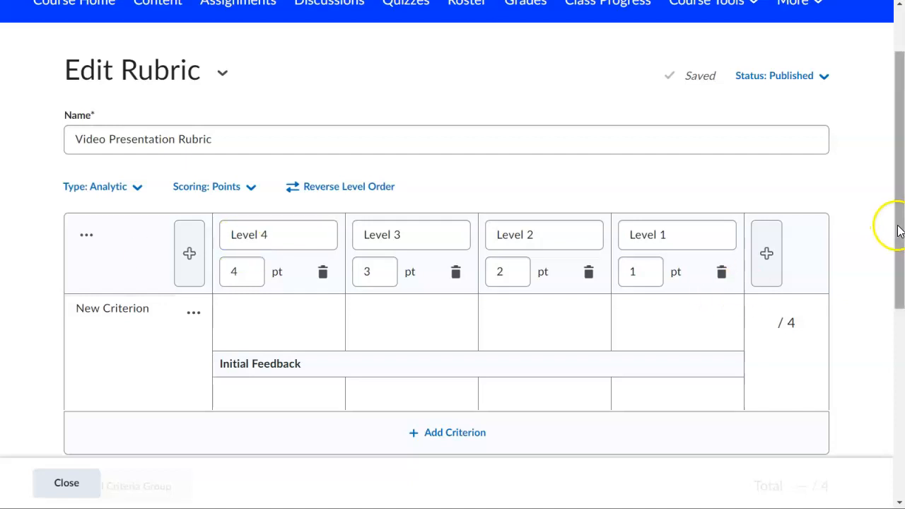
Step: Add three more criterion rows to the analytic rubric
drag(897, 228, 901, 300)
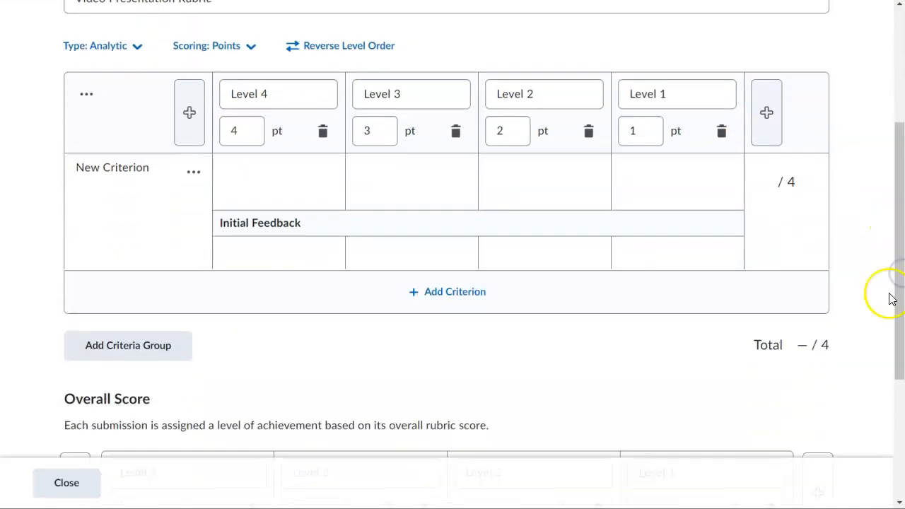
click(339, 264)
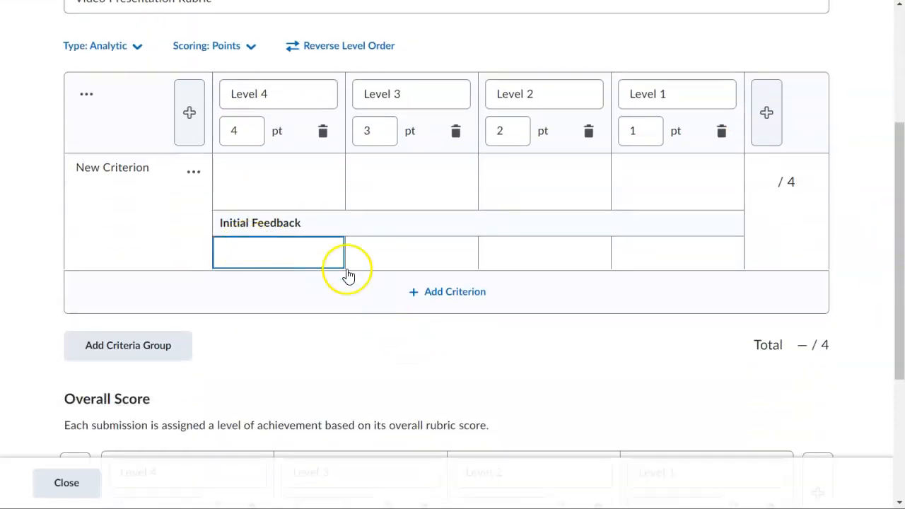
click(427, 297)
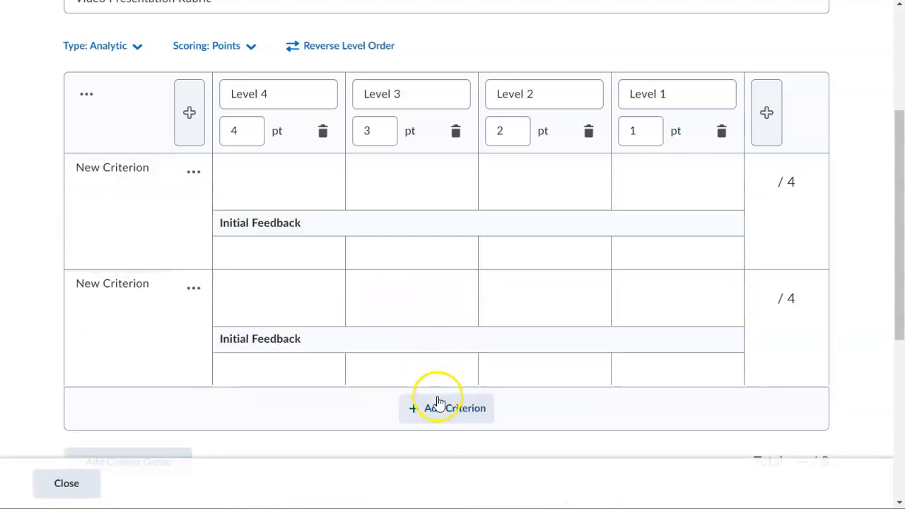
click(445, 410)
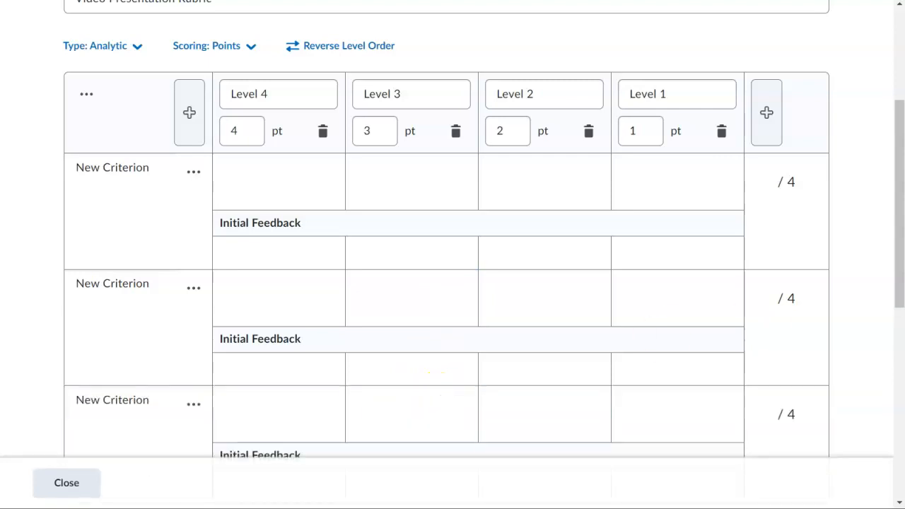
drag(901, 262, 896, 311)
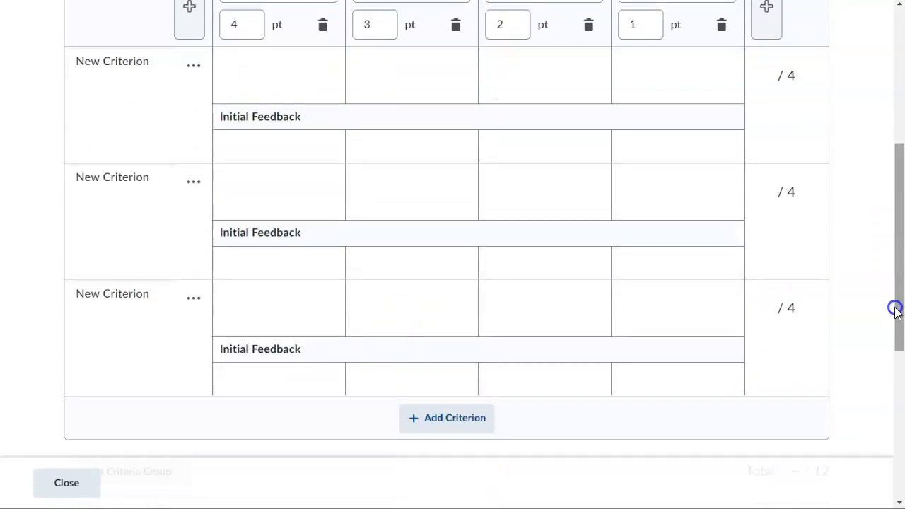
click(429, 422)
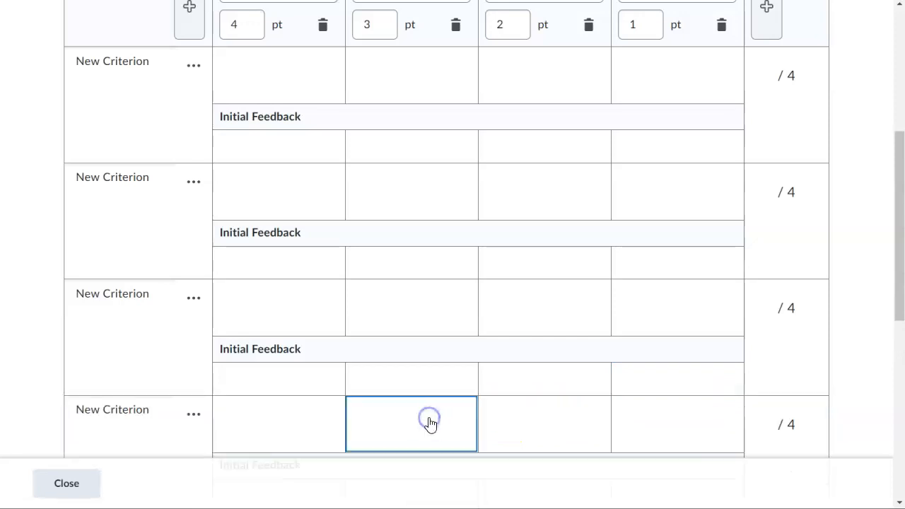
drag(897, 280, 898, 198)
click(245, 224)
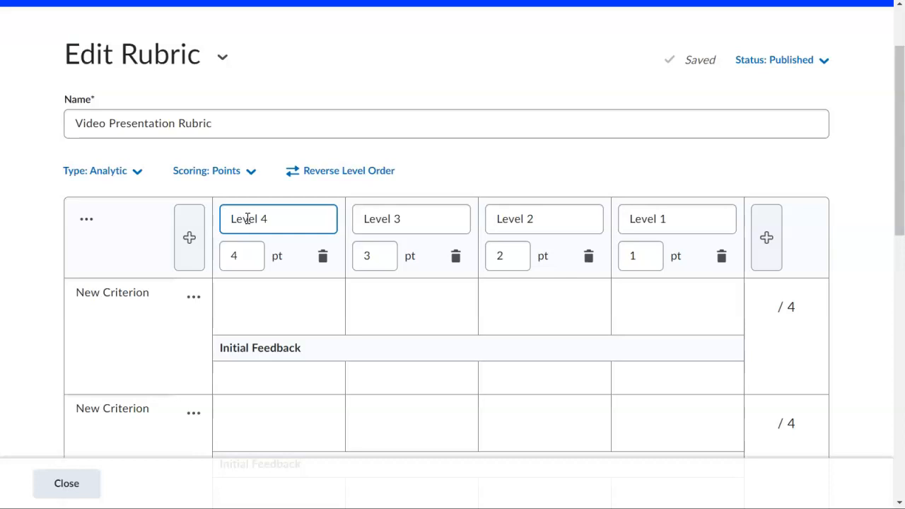
click(147, 322)
click(234, 303)
click(209, 357)
click(276, 407)
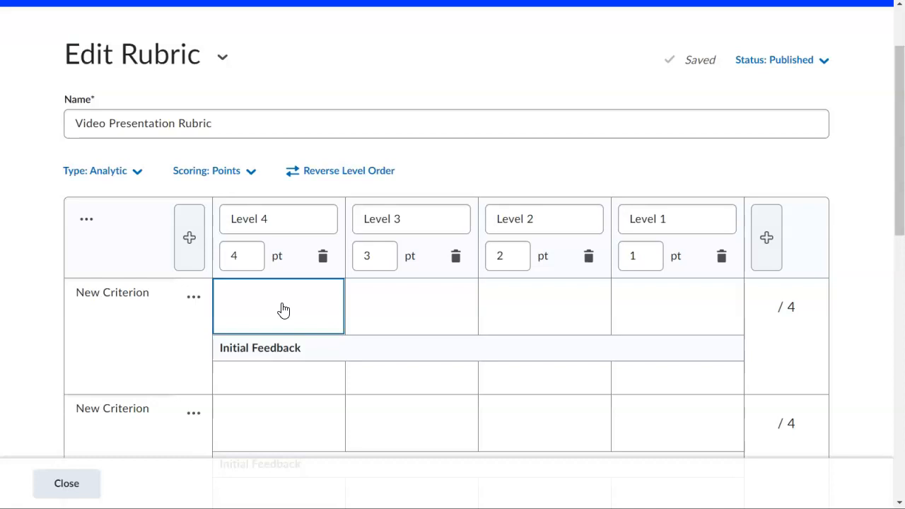
Step: Rename the 4-point level "Exceeds Expectations"
click(279, 222)
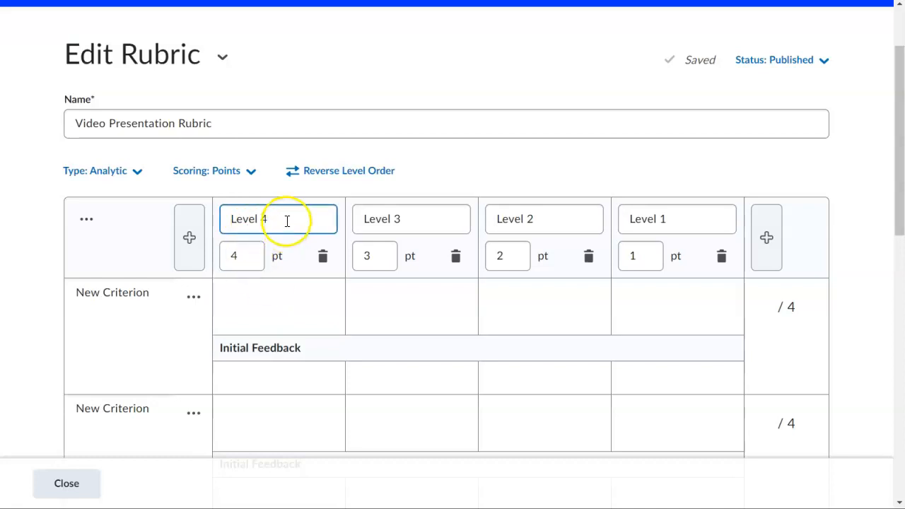
drag(285, 221, 227, 223)
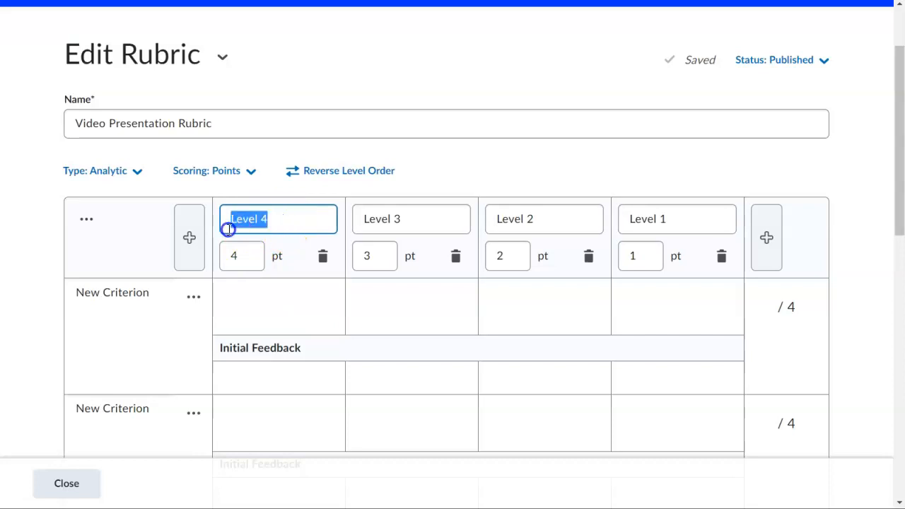
text(E)
text(xceeds)
text( Expection)
key(BackSpace)
key(BackSpace)
key(BackSpace)
text(ations)
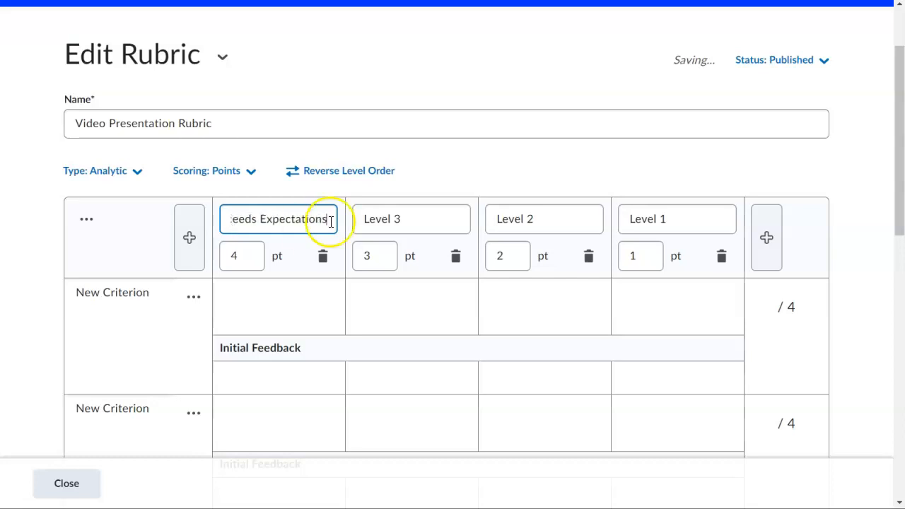
Step: Rename the 3-point level "Very Good"
click(376, 220)
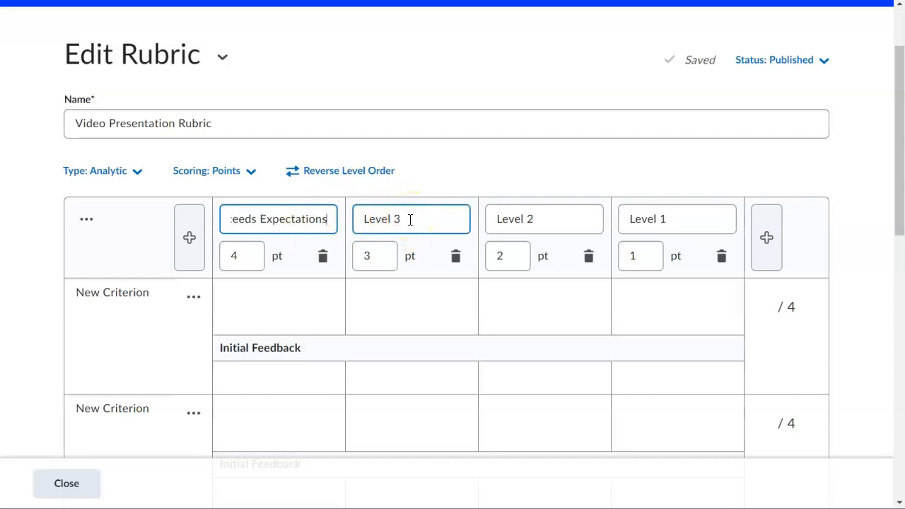
key(shift+Left)
key(shift+Left)
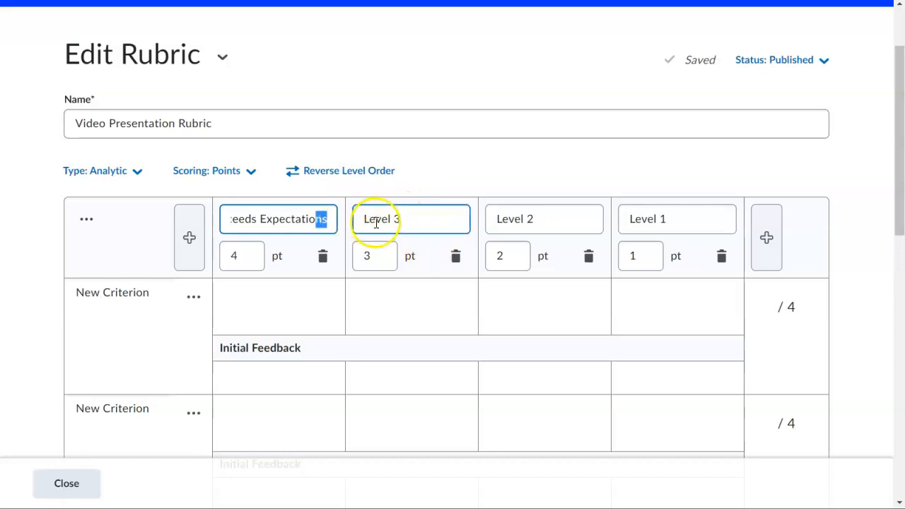
click(375, 222)
key(Home)
key(shift+Right)
key(shift+Right)
key(shift+Right)
key(shift+Right)
key(shift+Right)
key(shift+Right)
key(shift+Right)
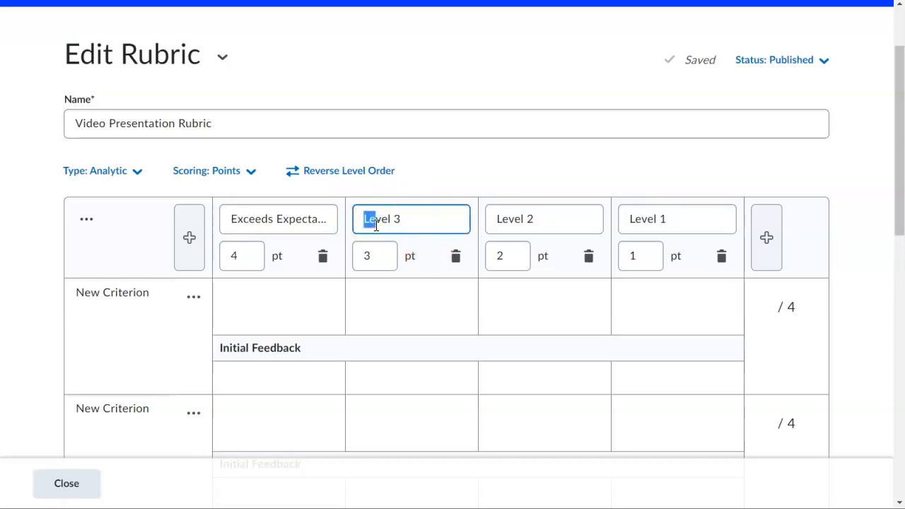
text(Very Good)
Step: Rename the 2-point level "Satisfactory"
click(505, 222)
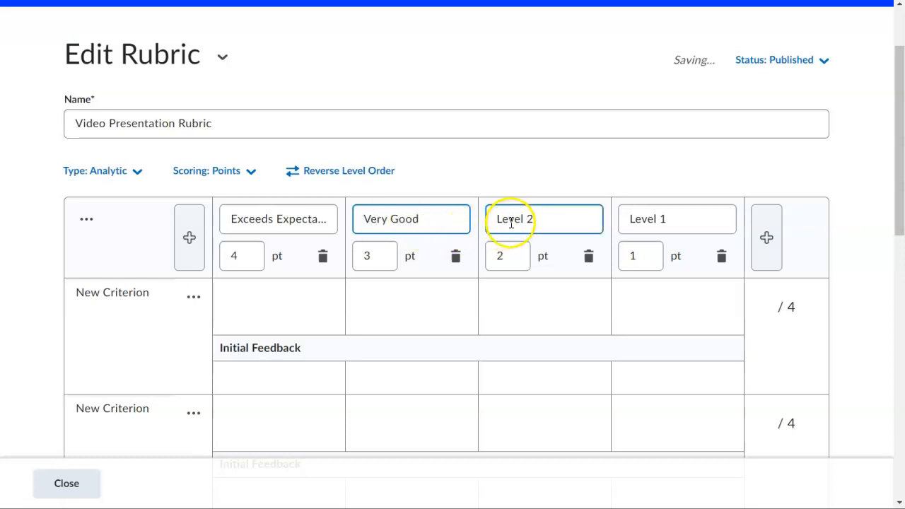
click(499, 222)
key(shift+Right)
key(shift+Right)
key(shift+Right)
key(shift+Right)
key(shift+Right)
key(shift+Right)
key(shift+Right)
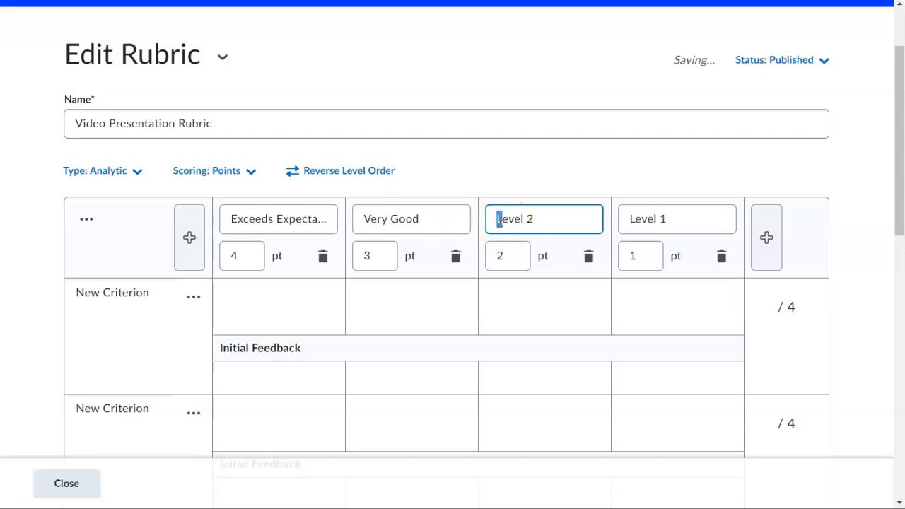
text(Satisfactory)
Step: Rename the 1-point level "Developing"
click(626, 218)
key(shift+Right)
key(shift+Right)
key(shift+Right)
key(shift+Right)
key(shift+Right)
key(shift+Right)
key(shift+Right)
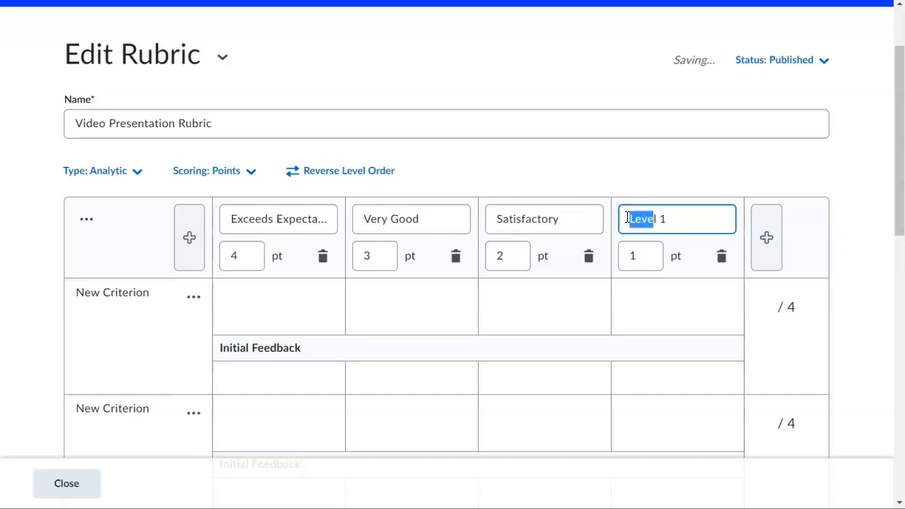
text(Dec)
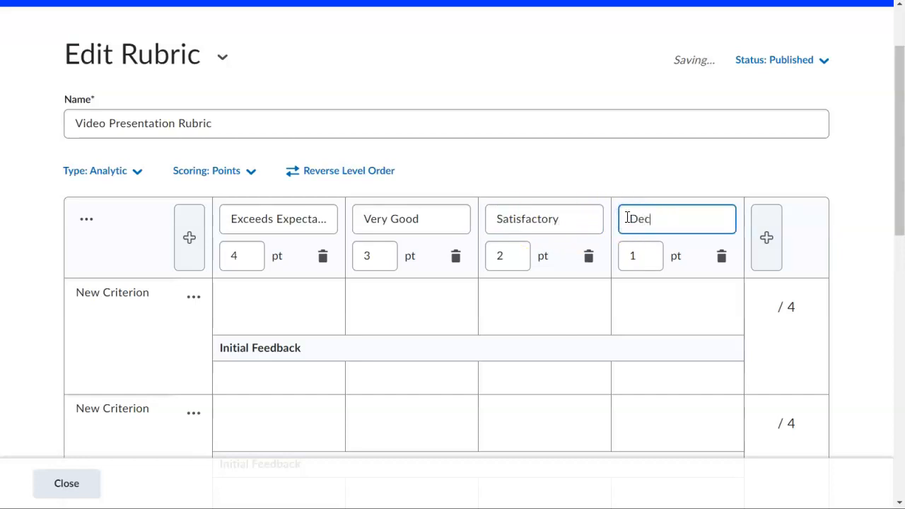
text(eloping)
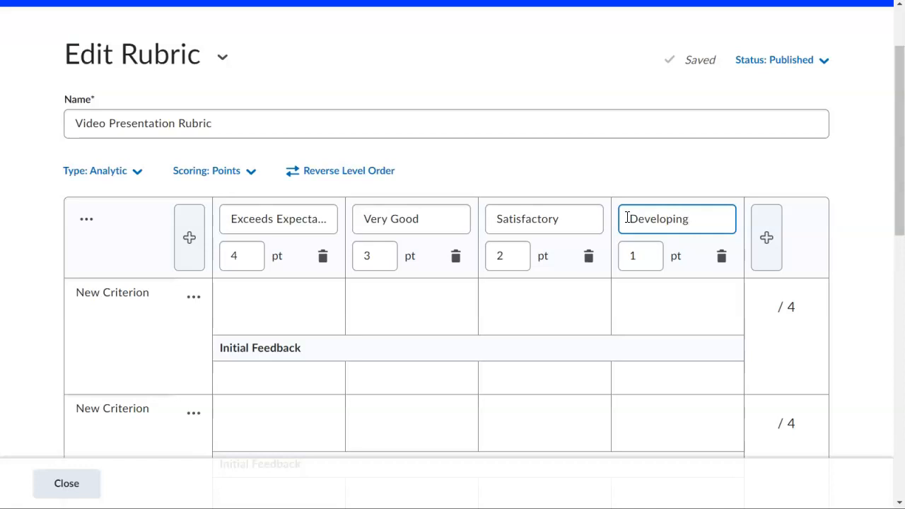
Step: Add a level after Developing and name it "Not Attended"
click(766, 239)
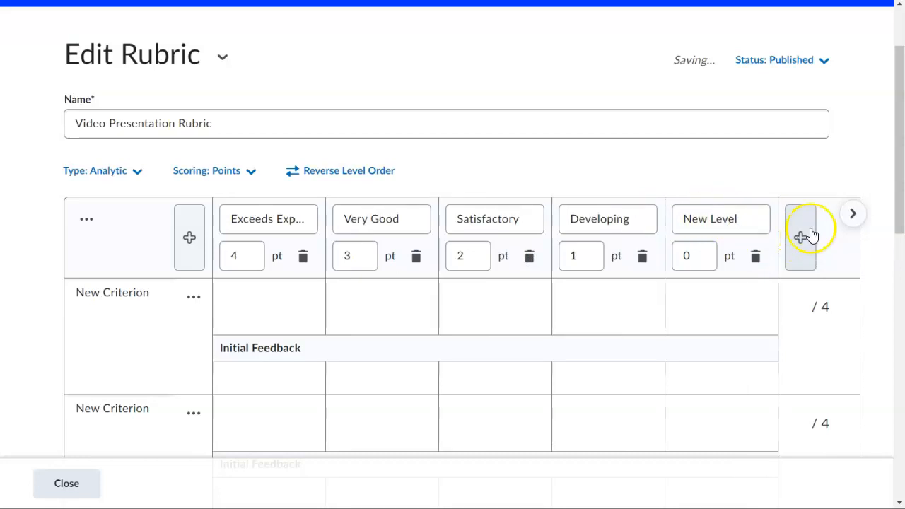
double_click(748, 215)
triple_click(748, 214)
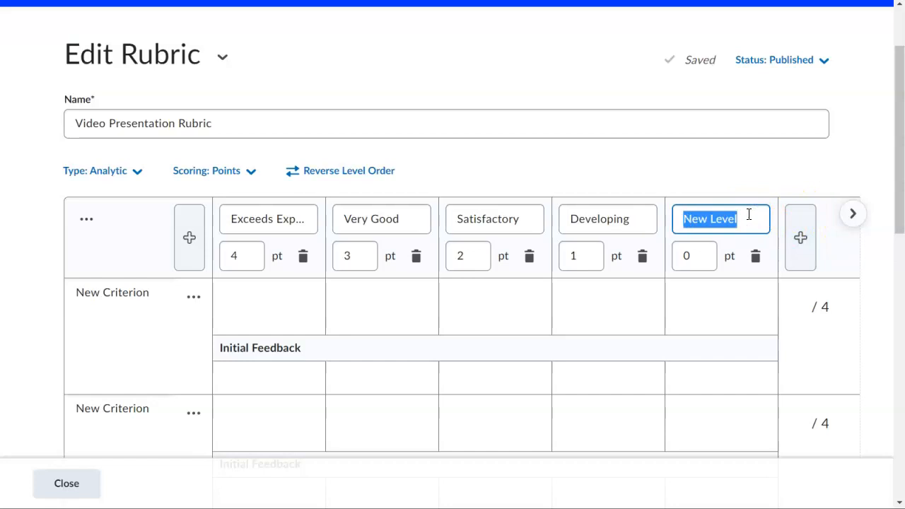
text(NOt Su)
key(BackSpace)
key(BackSpace)
text(Attended)
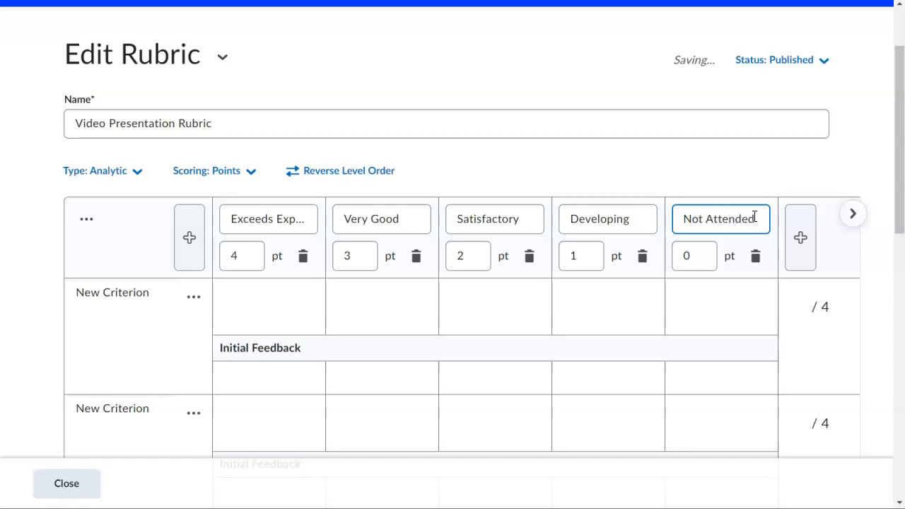
Step: Set the Exceeds Expectations level to 25 points
click(626, 251)
click(899, 181)
drag(899, 181, 890, 354)
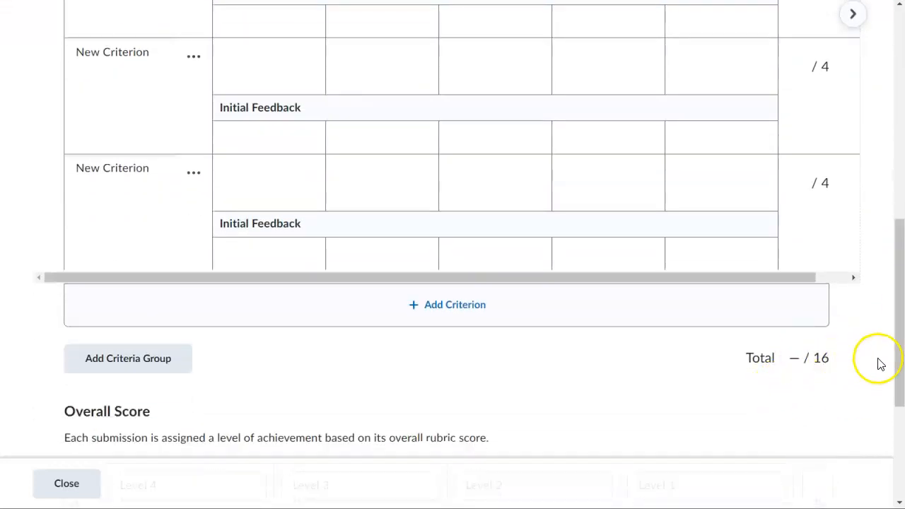
drag(899, 323, 896, 176)
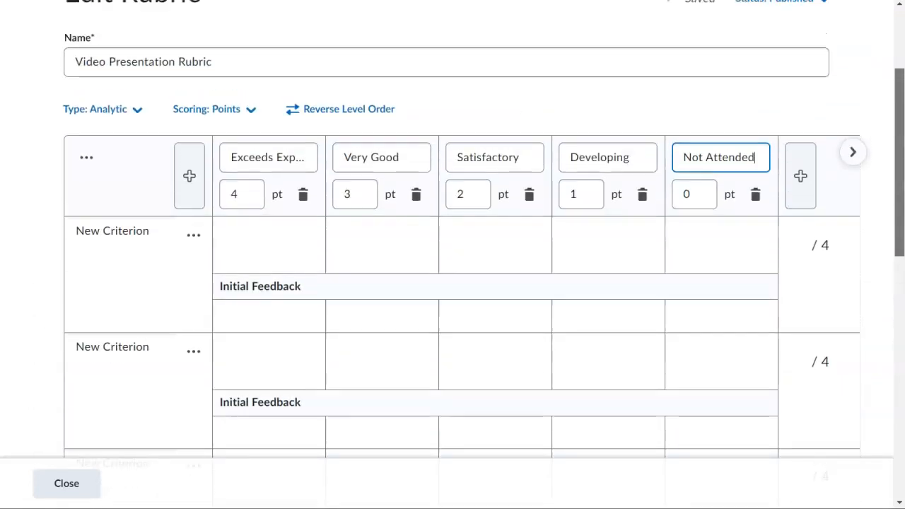
click(234, 193)
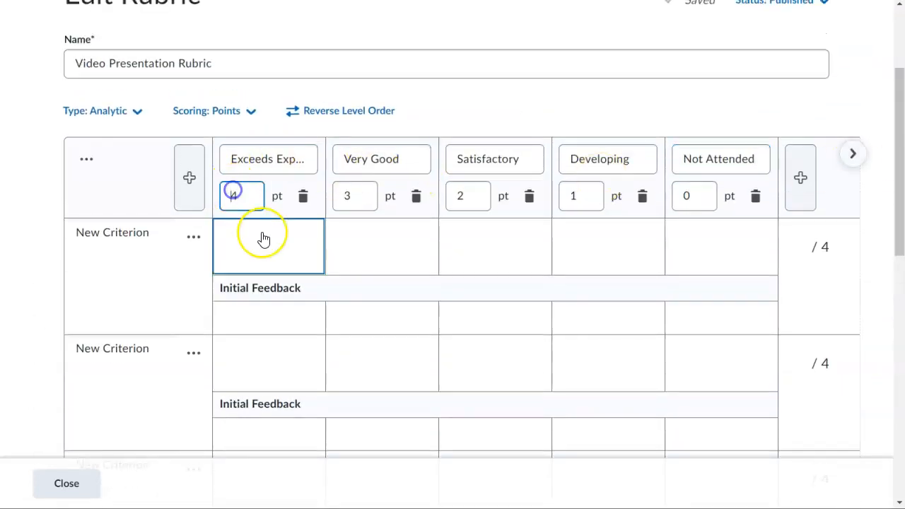
key(ctrl+a)
text(25)
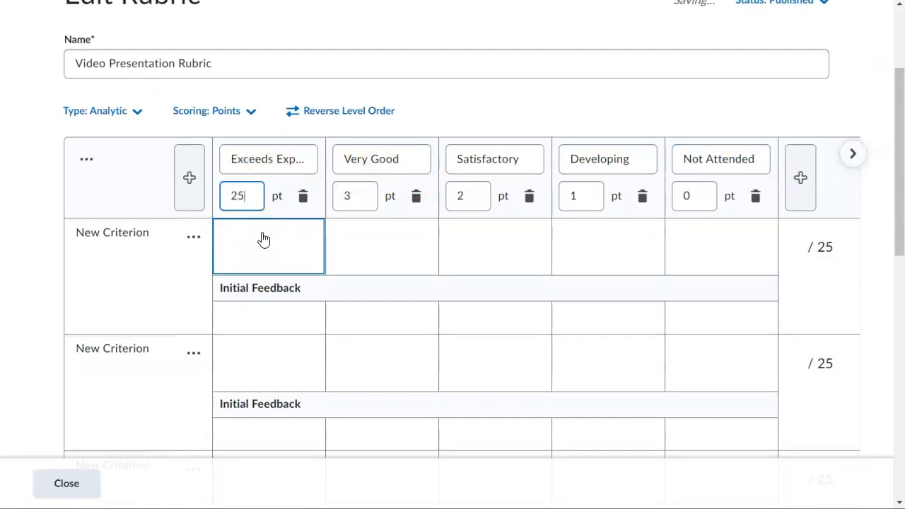
Step: Try to set the Satisfactory level to 12.5 points
click(459, 197)
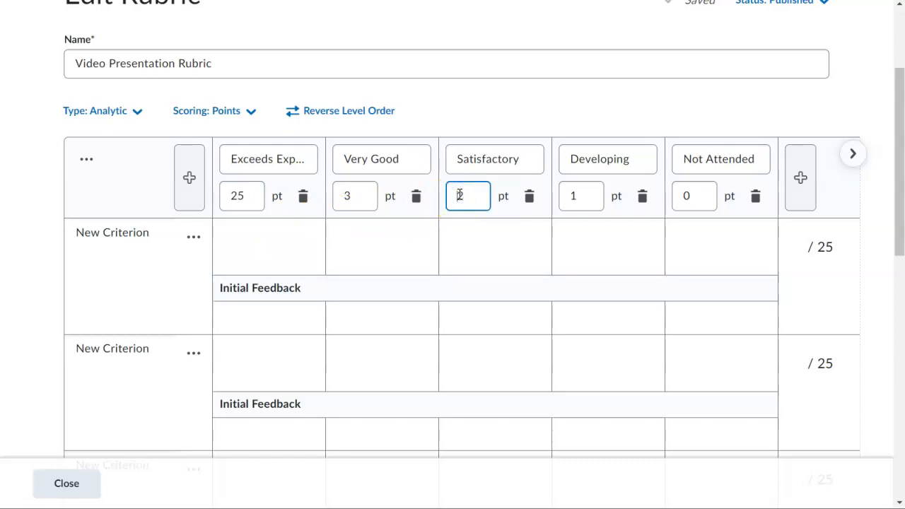
key(ctrl+a)
text(12.5)
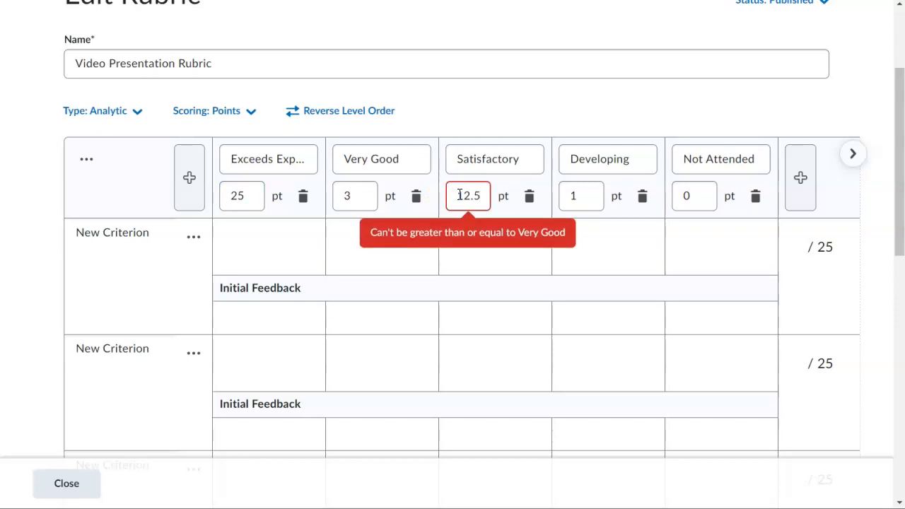
click(239, 195)
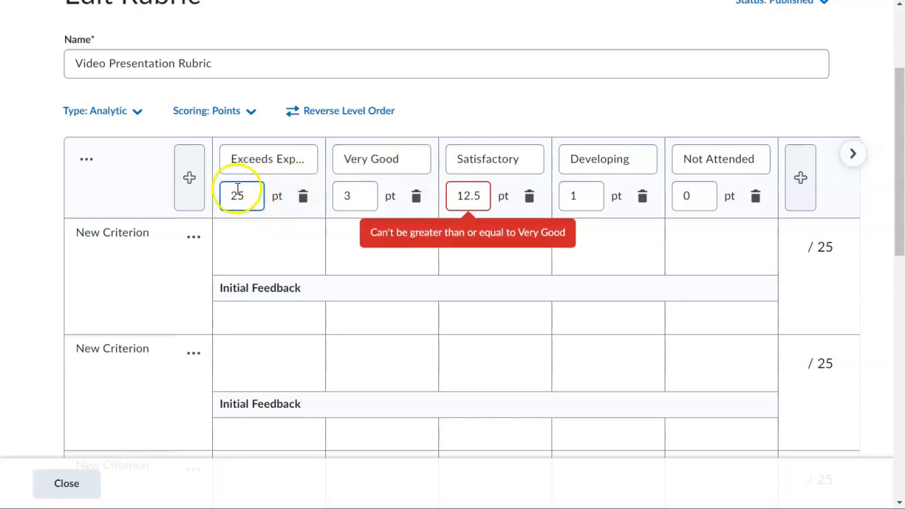
click(485, 194)
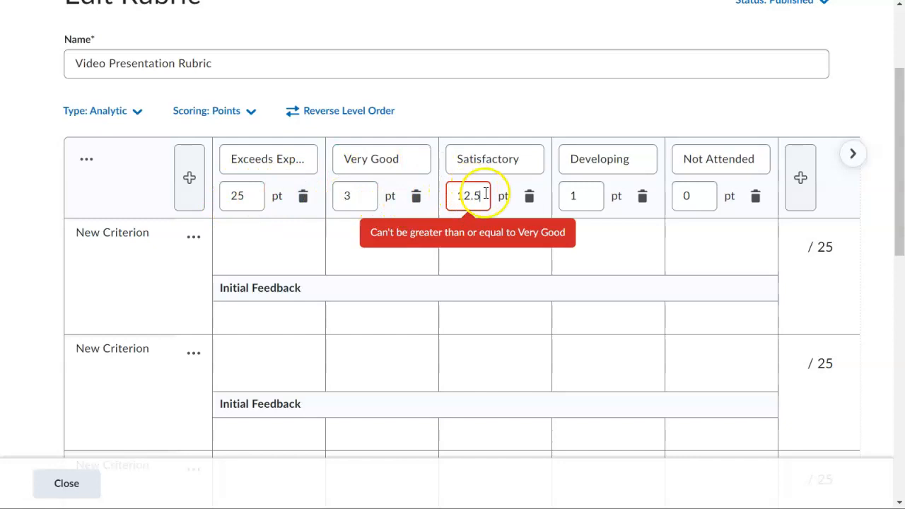
right_click(565, 196)
Step: Set the Very Good level to 20 points and the Satisfactory level to 16 points
click(346, 192)
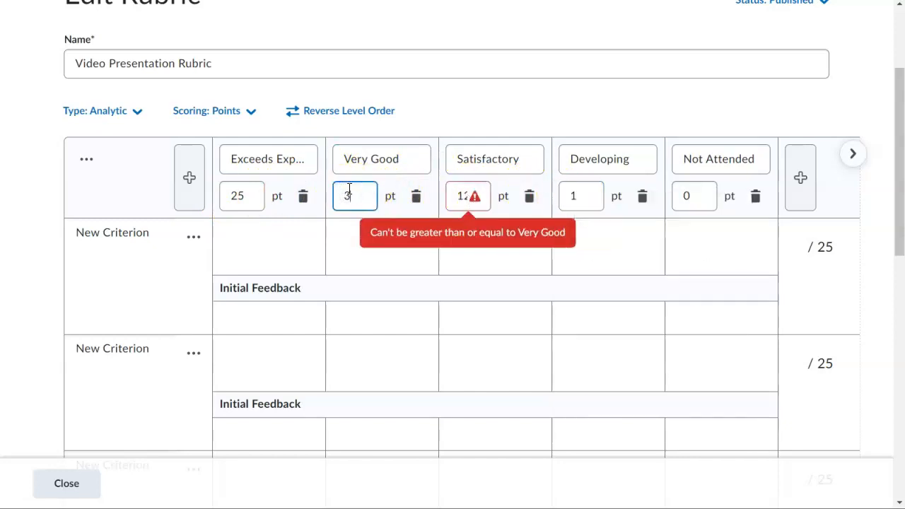
double_click(349, 191)
text(20)
click(470, 195)
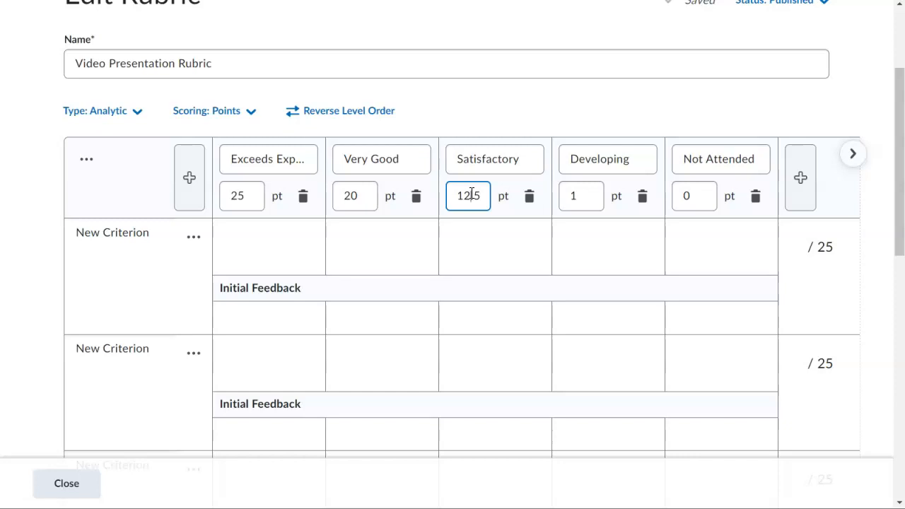
click(458, 195)
key(shift+Right)
key(shift+Right)
key(shift+Right)
text(6)
Step: Set the Very Good level to 22.5 points and the Satisfactory level to 18 points
click(353, 199)
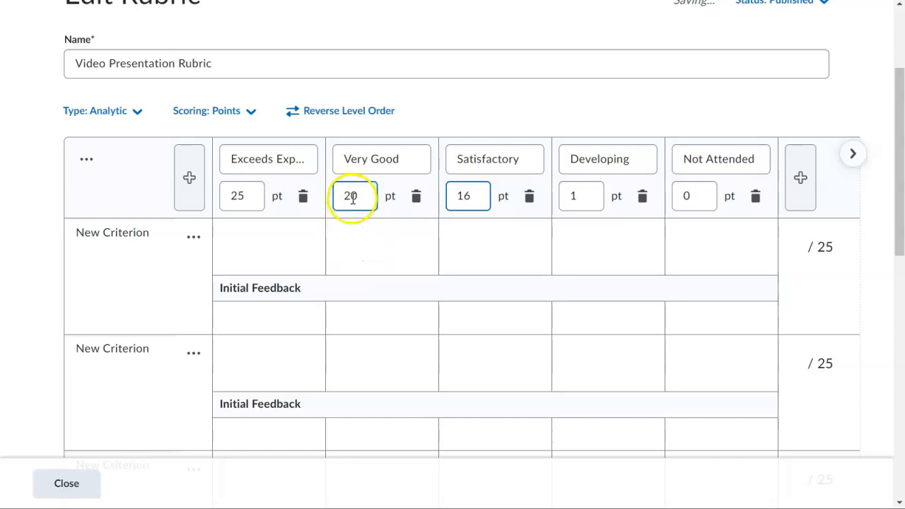
key(shift+Right)
text(2.5)
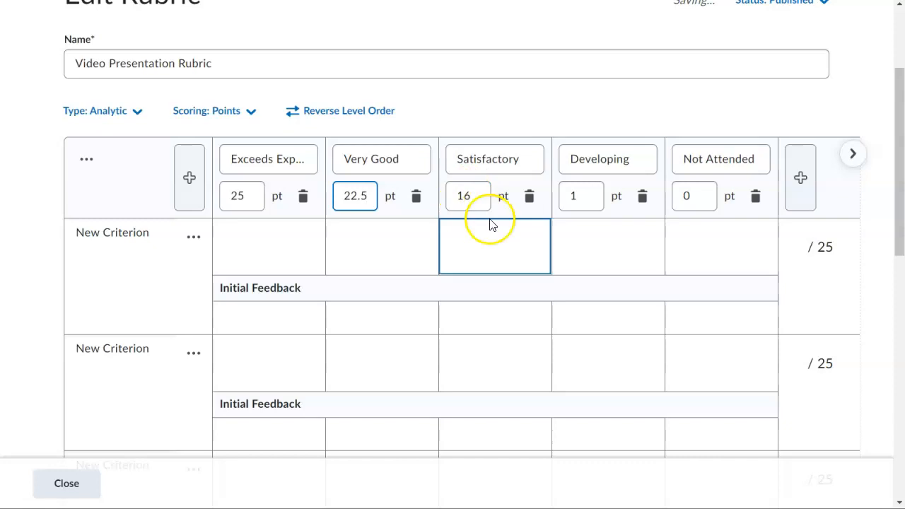
click(463, 195)
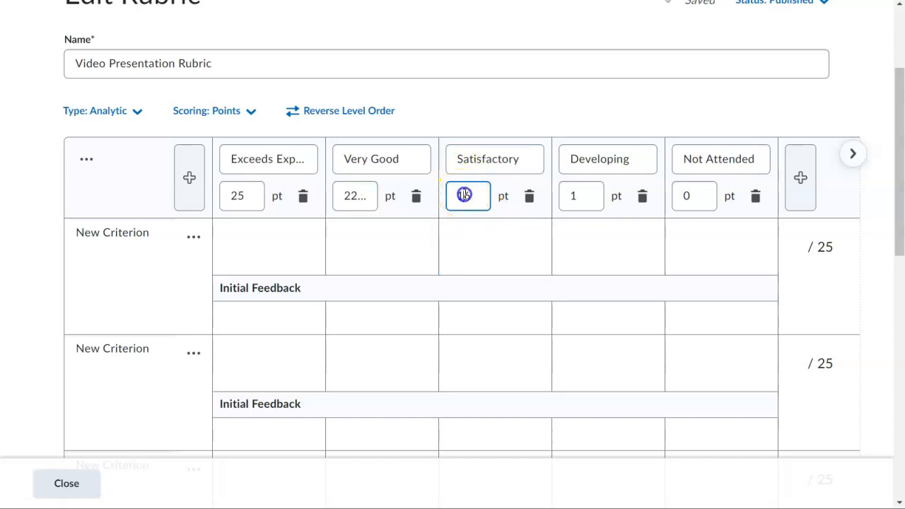
key(BackSpace)
text(8)
click(526, 166)
Step: Set the Developing level to 12.5 points
click(577, 196)
text(2.5)
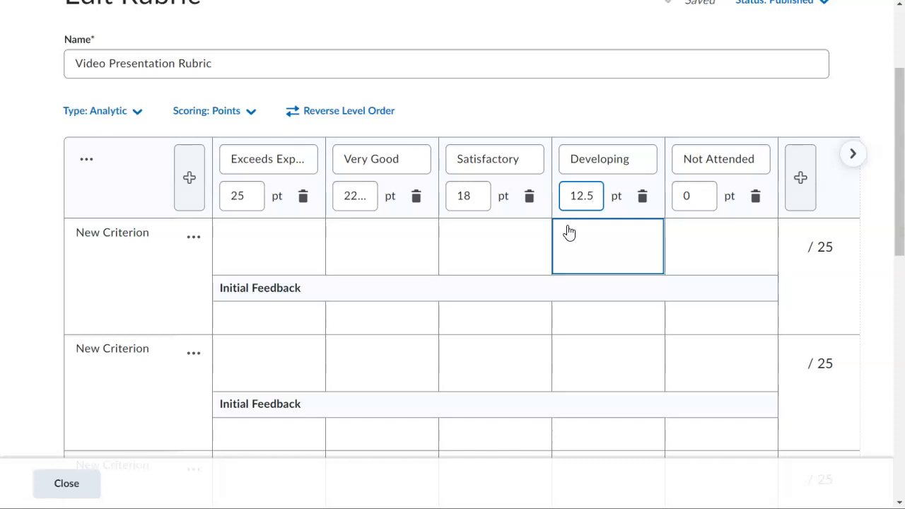
click(693, 192)
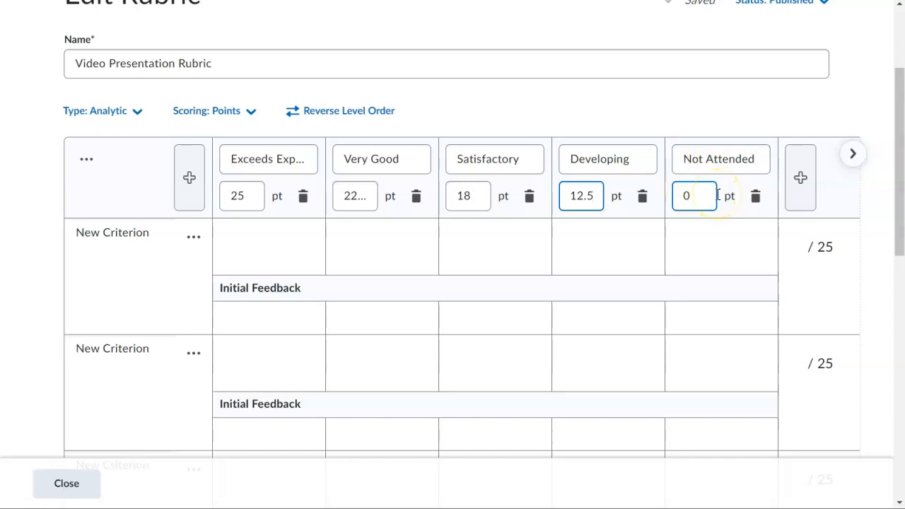
Step: Name the first criterion "Organization"
click(152, 233)
click(269, 0)
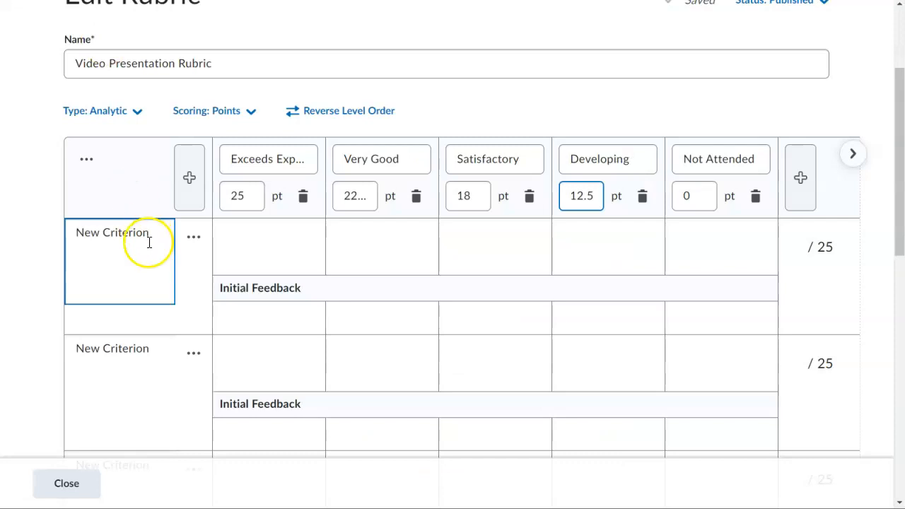
click(147, 233)
double_click(148, 232)
triple_click(148, 232)
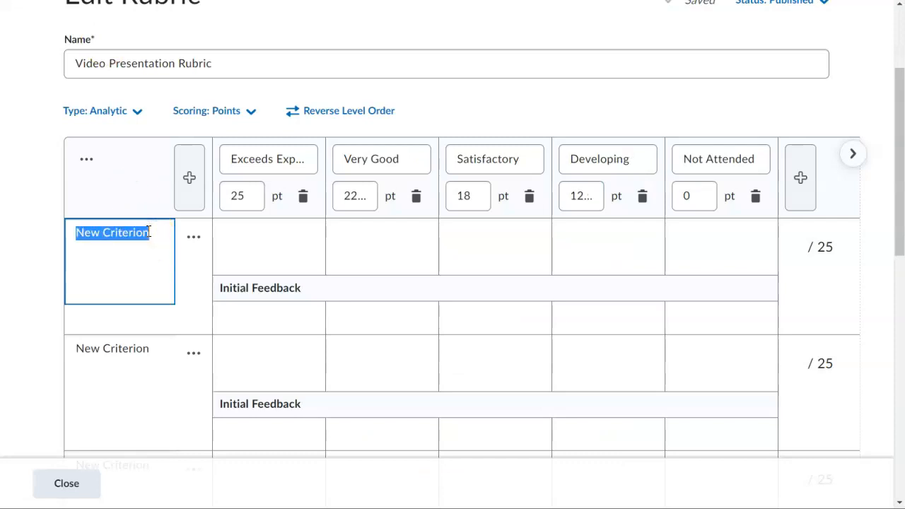
text(Org)
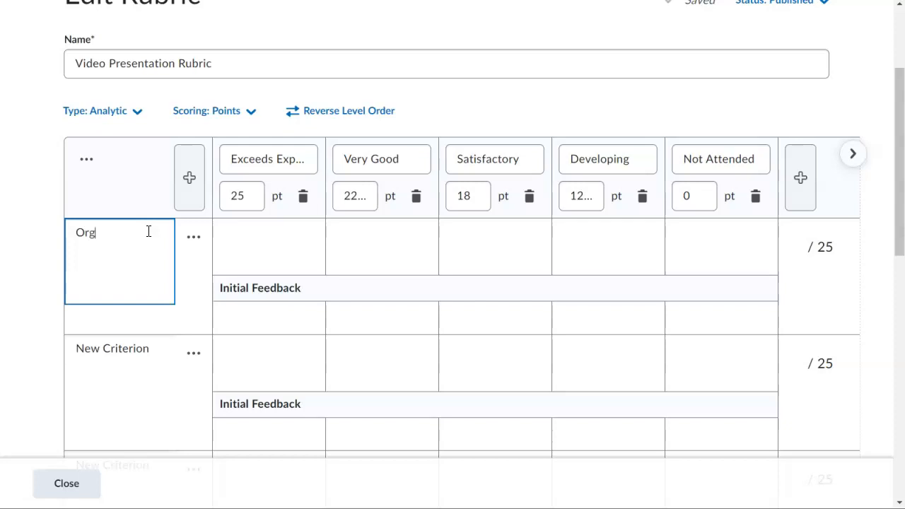
text(anisation)
Step: Name the second criterion "Understanding"
click(141, 400)
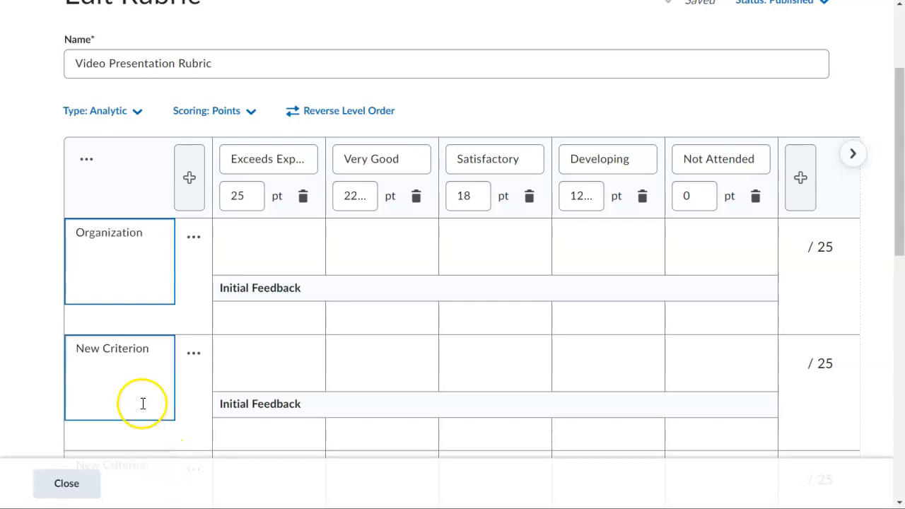
click(149, 349)
drag(149, 349, 50, 344)
text(Understanding)
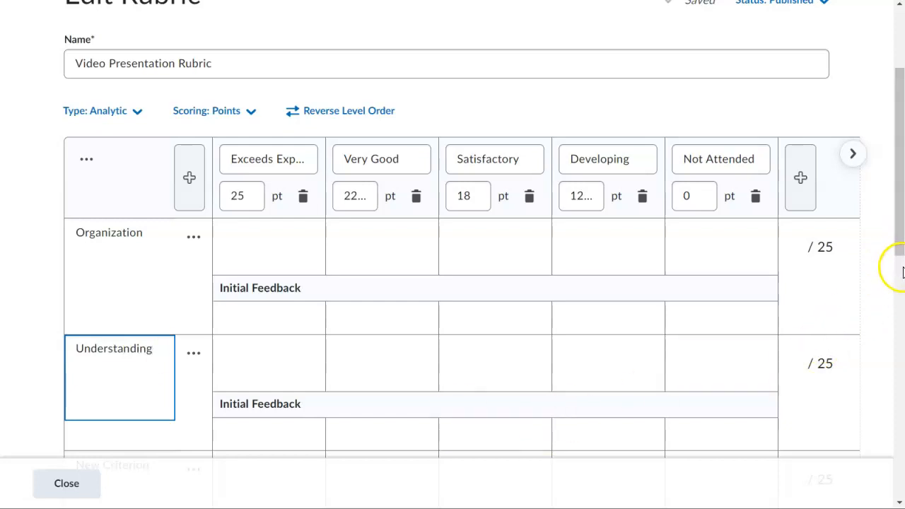
Step: Name the third criterion "Kept on time"
drag(895, 245, 889, 319)
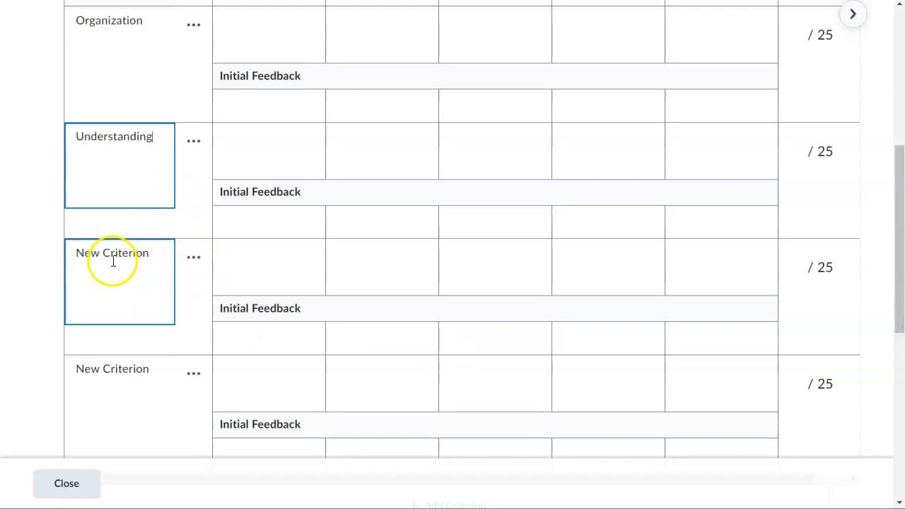
click(77, 253)
drag(77, 253, 159, 252)
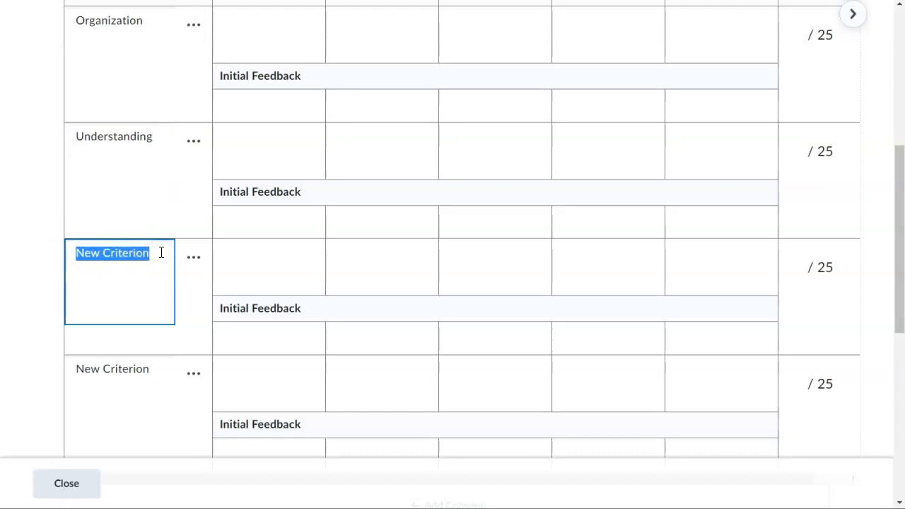
text(Kept on time)
Step: Name the fourth criterion "General Presentation Skills"
click(111, 367)
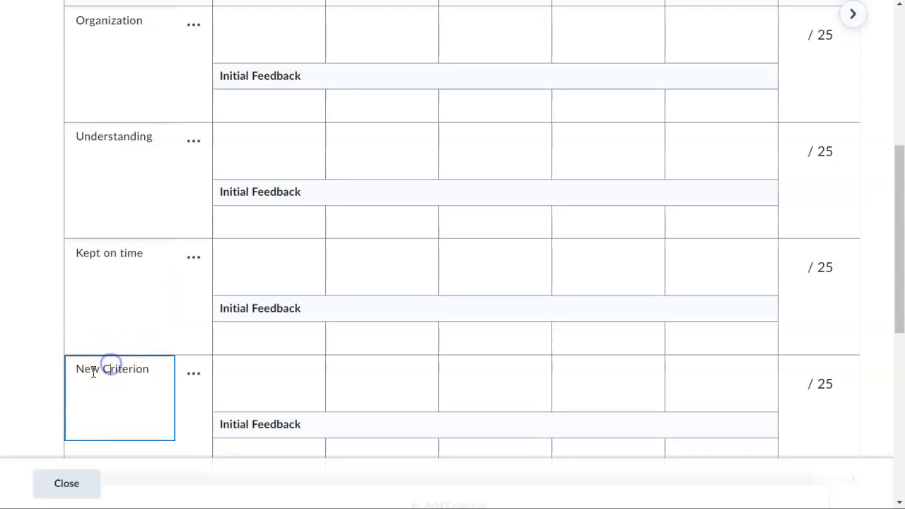
click(78, 369)
drag(78, 369, 176, 385)
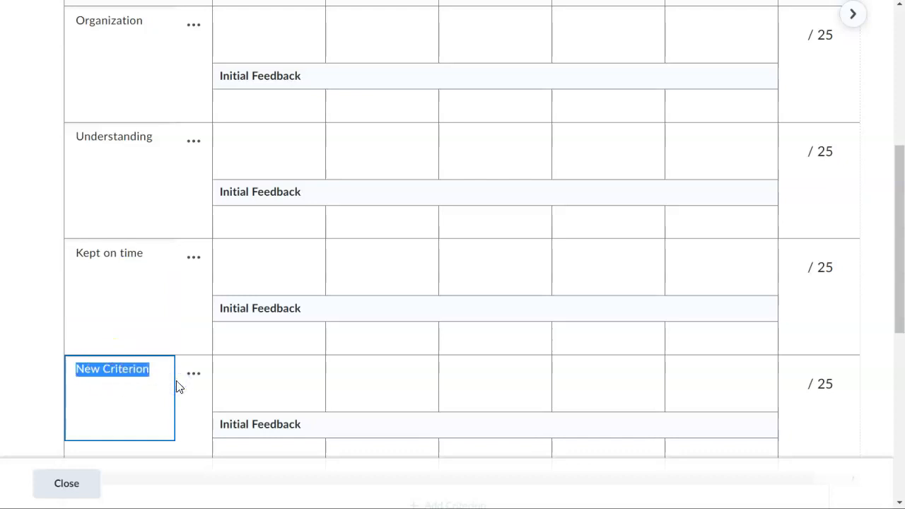
text(Genera)
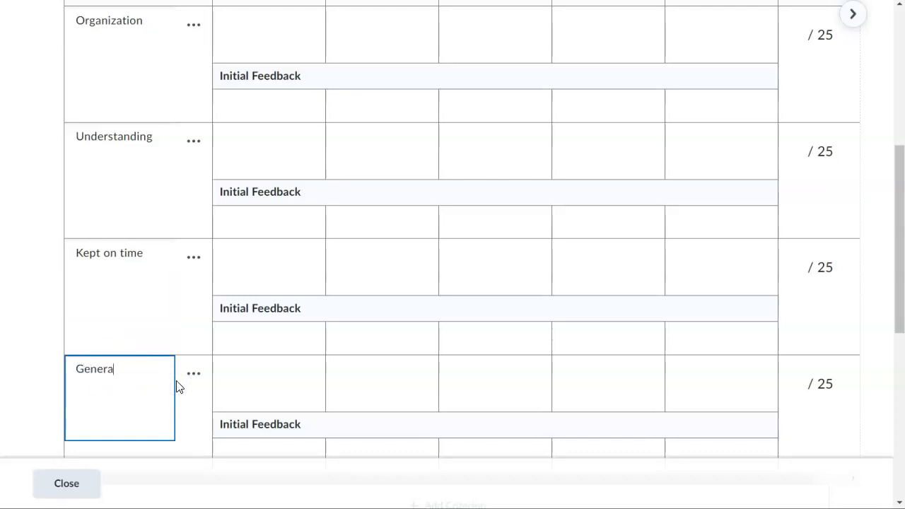
text(l Presentation Skills)
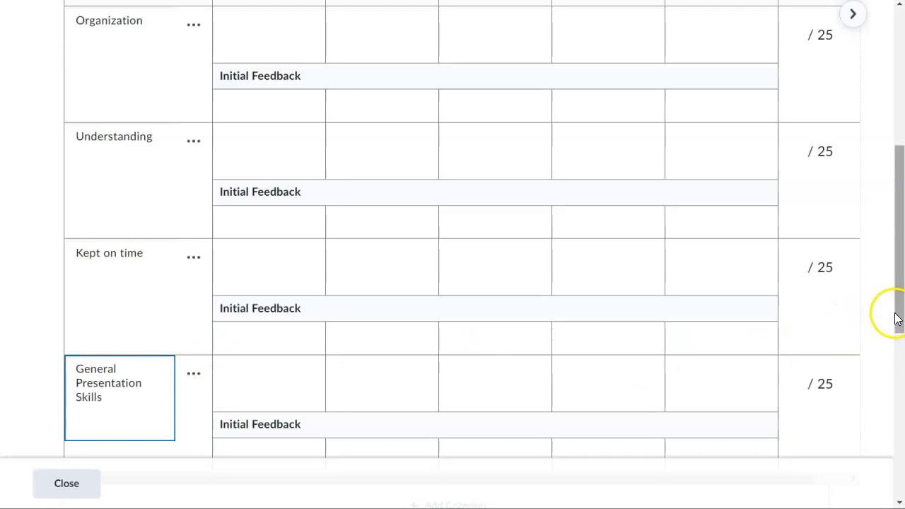
drag(896, 318, 891, 247)
scroll(470, 299, down, 3)
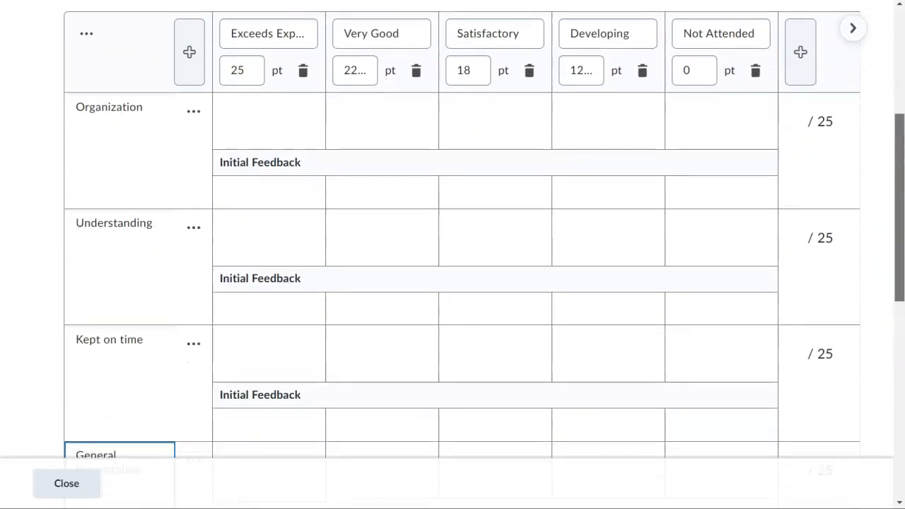
Step: Extend the second criterion's name to "Understanding of Topic"
scroll(470, 299, up, 1)
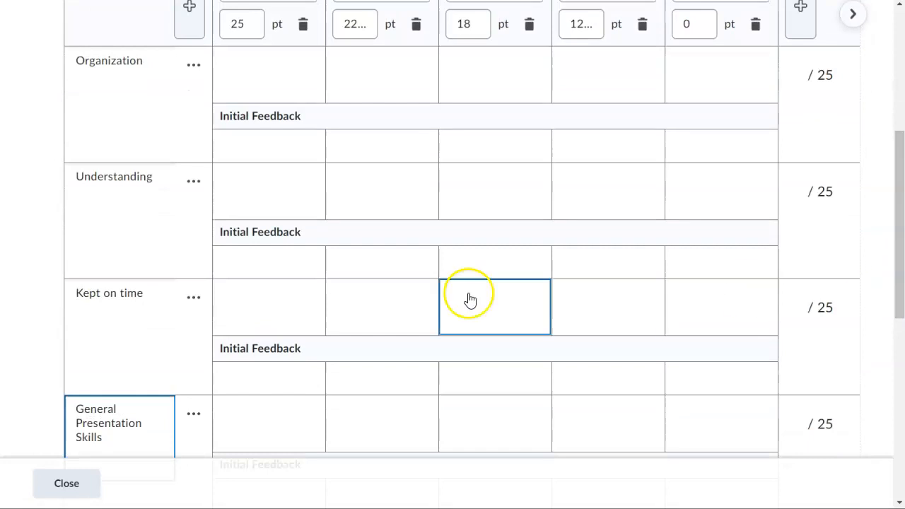
click(154, 182)
text(o)
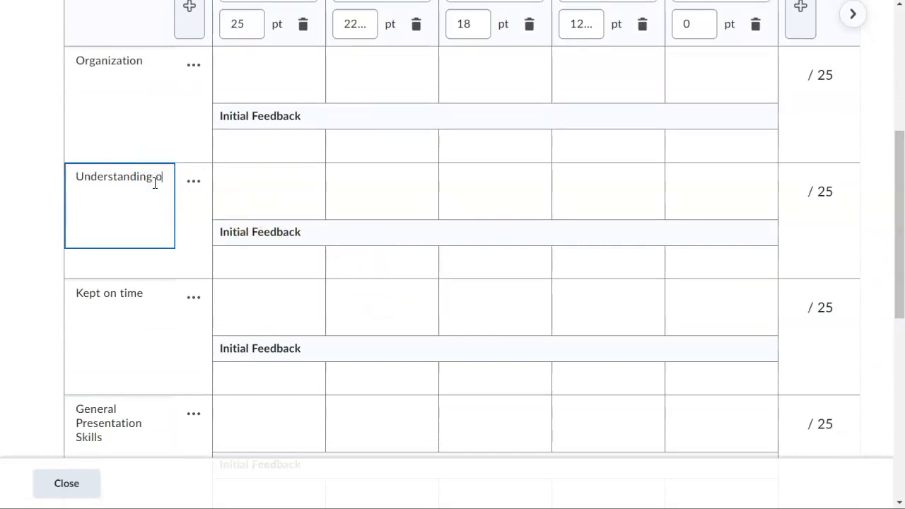
text(f Topic)
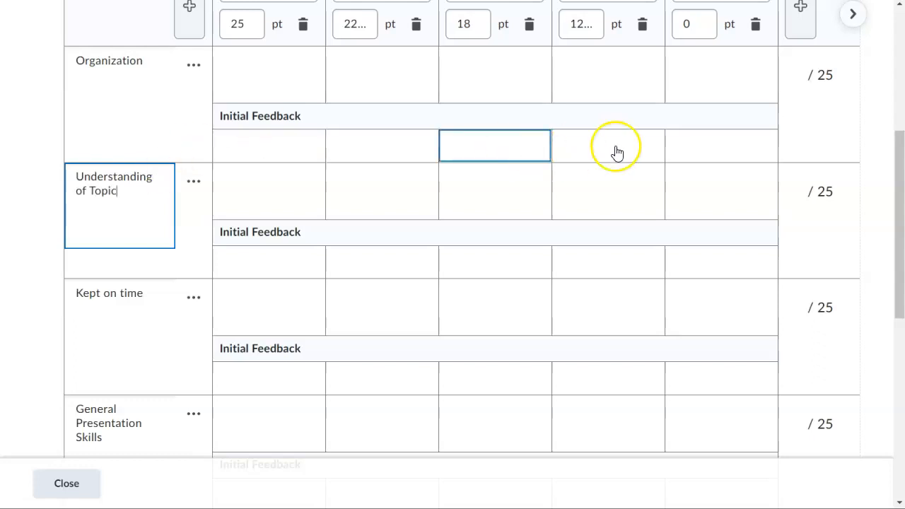
Step: Describe the Exceeds Expectations level of the Organization criterion as "Clear, concise, well organized."
drag(897, 238, 890, 157)
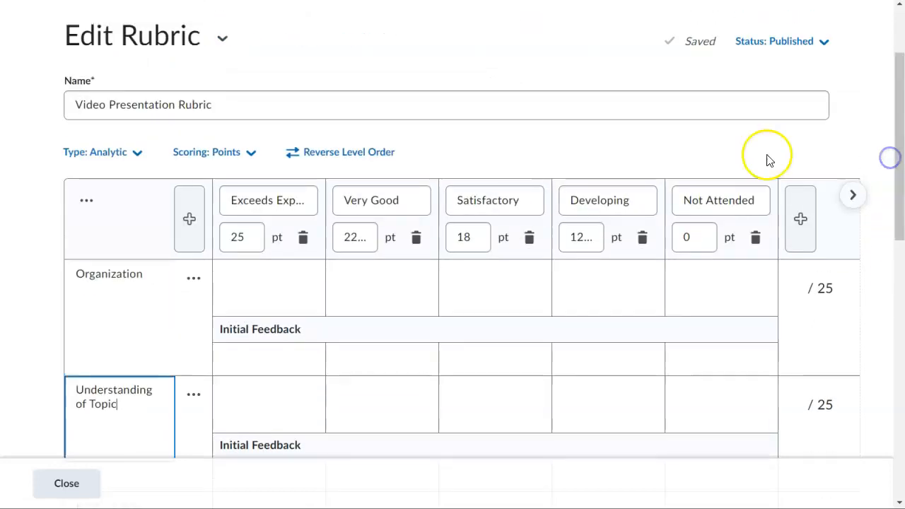
click(237, 279)
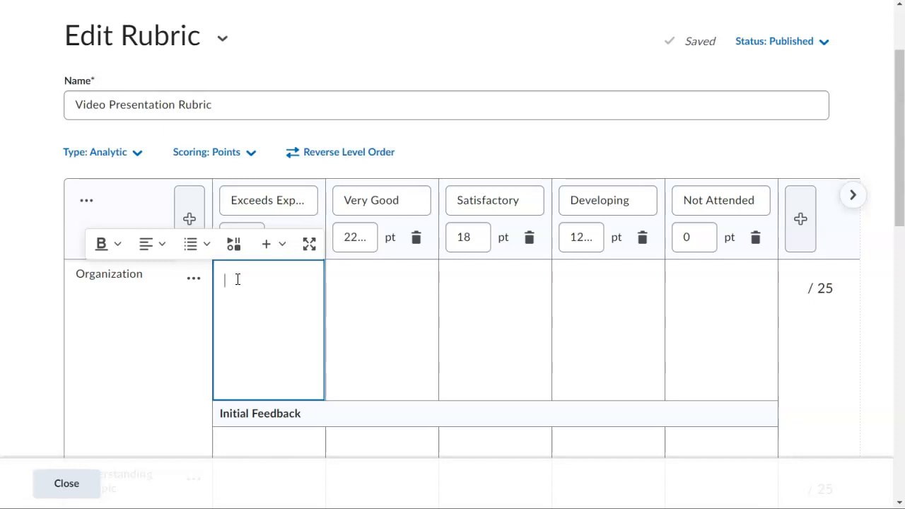
click(263, 282)
text(Clear, conci)
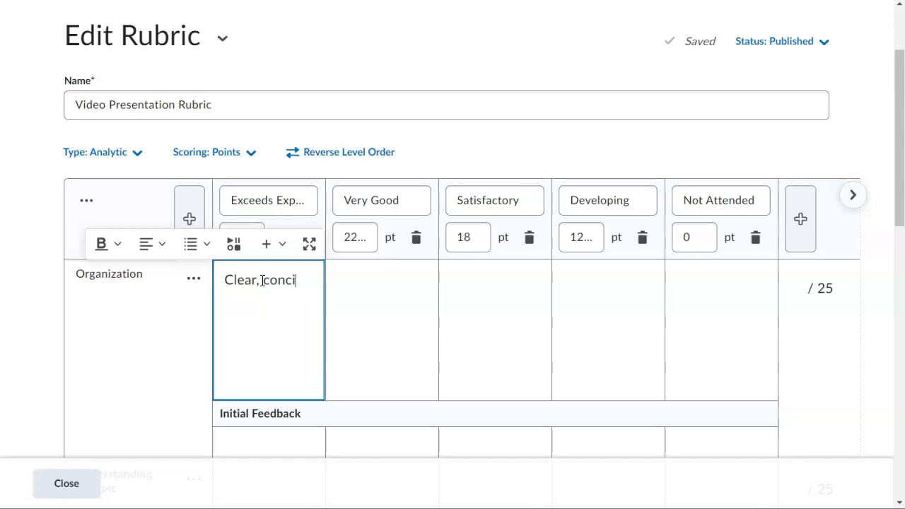
text(se, well organiz)
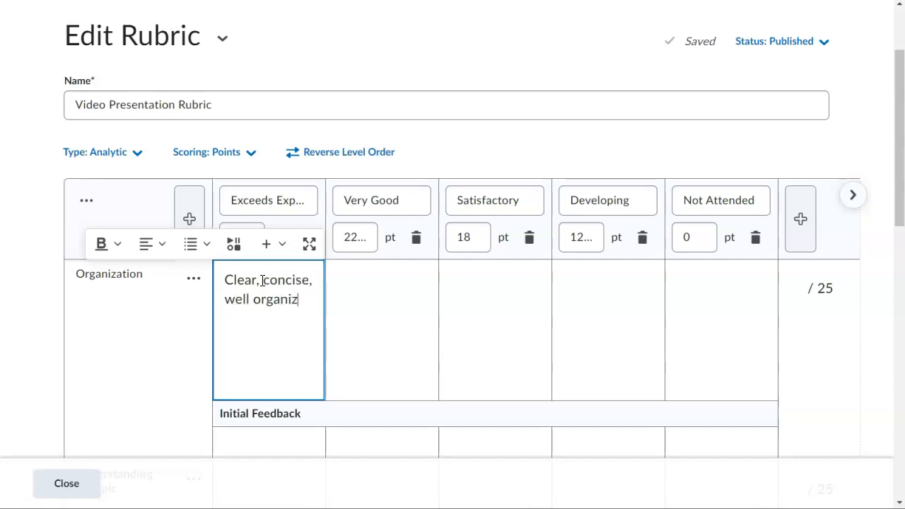
text(ed.)
Step: Describe the Developing level of the Organization criterion as "Opportunity to present a structured argument."
click(563, 339)
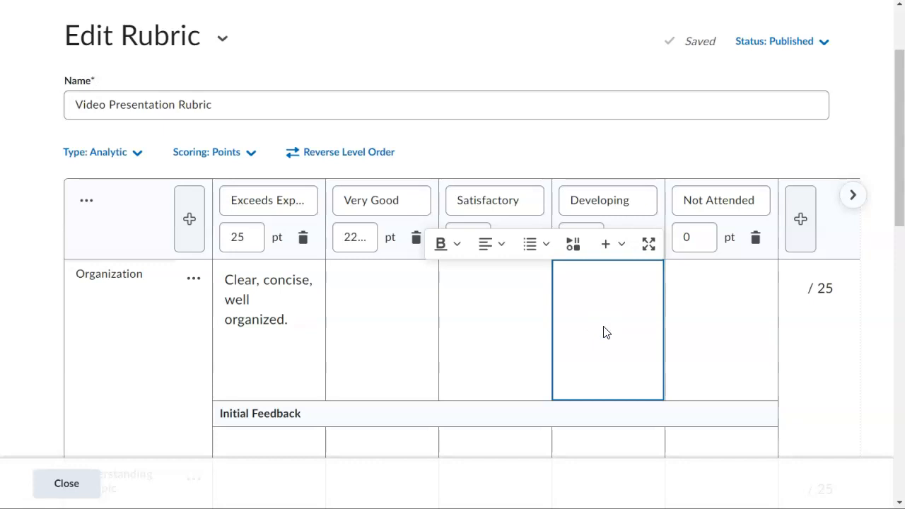
text(Opportunity f)
key(BackSpace)
text(to)
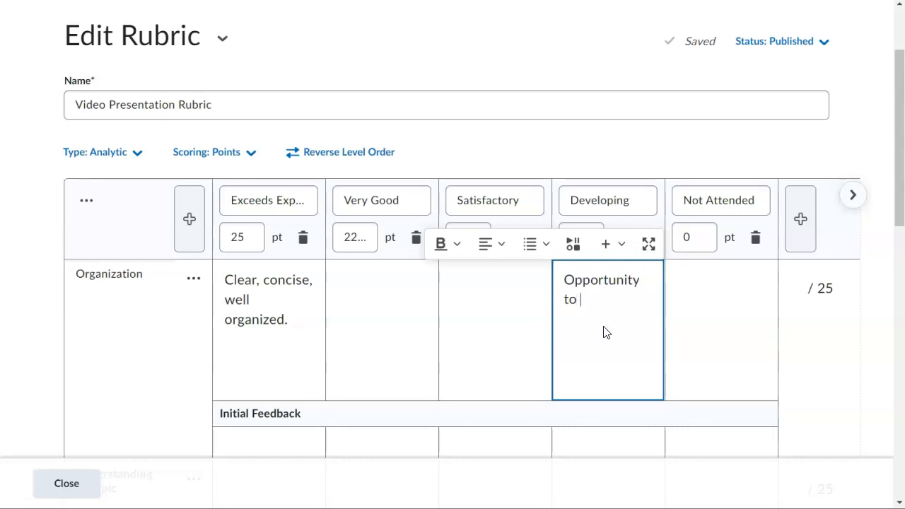
text( present a struct)
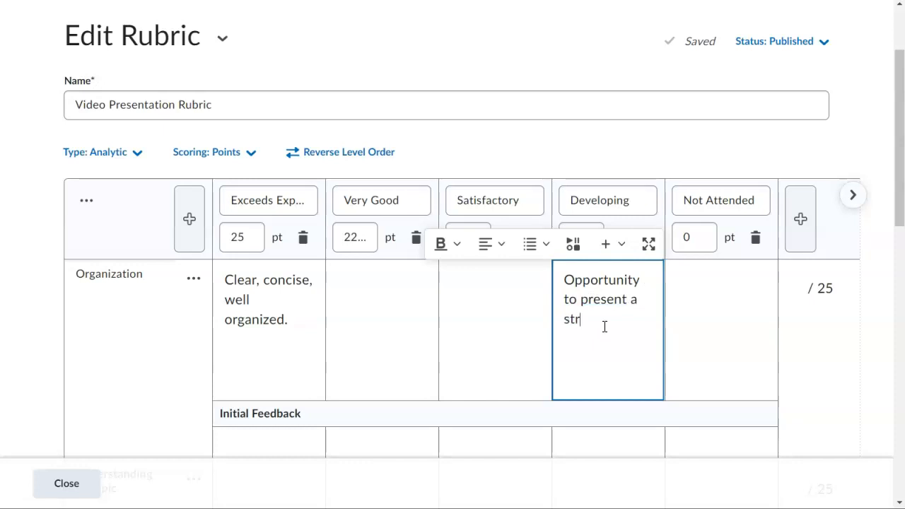
text(ured argument.)
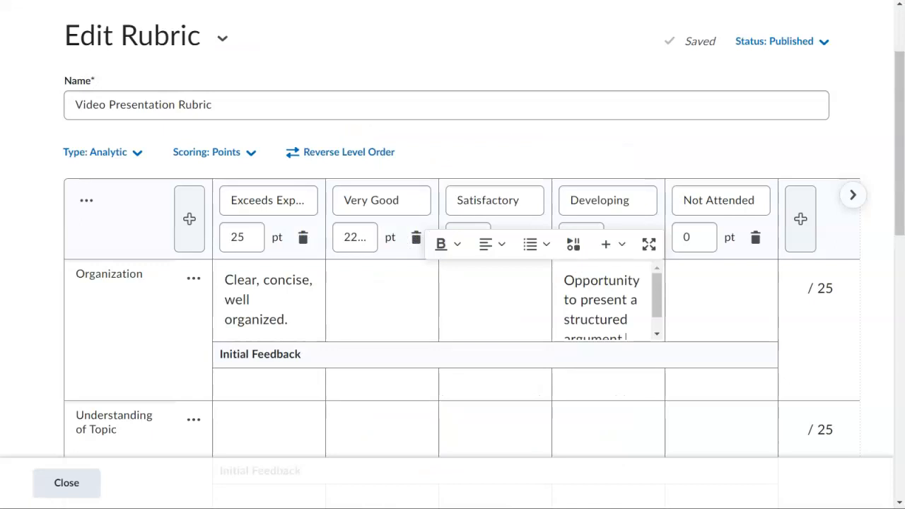
click(337, 286)
click(468, 295)
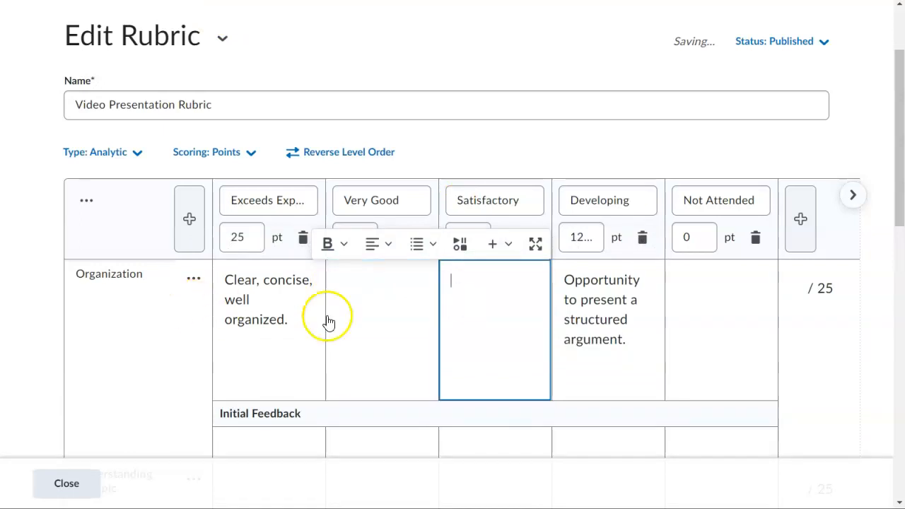
Step: In the Overall Score section, rename Level 4 as "Exceeds Expectations" and Level 3 as "B Level Presentation"
drag(901, 198, 898, 478)
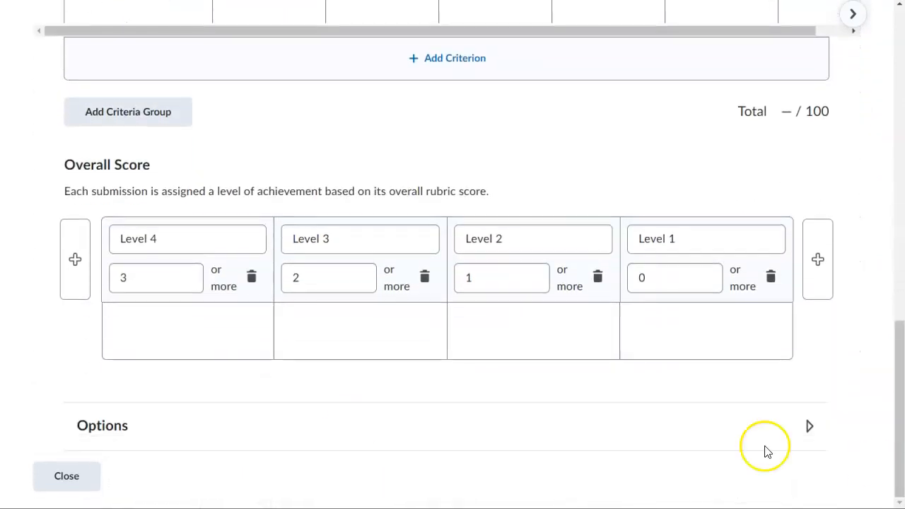
click(147, 265)
click(162, 244)
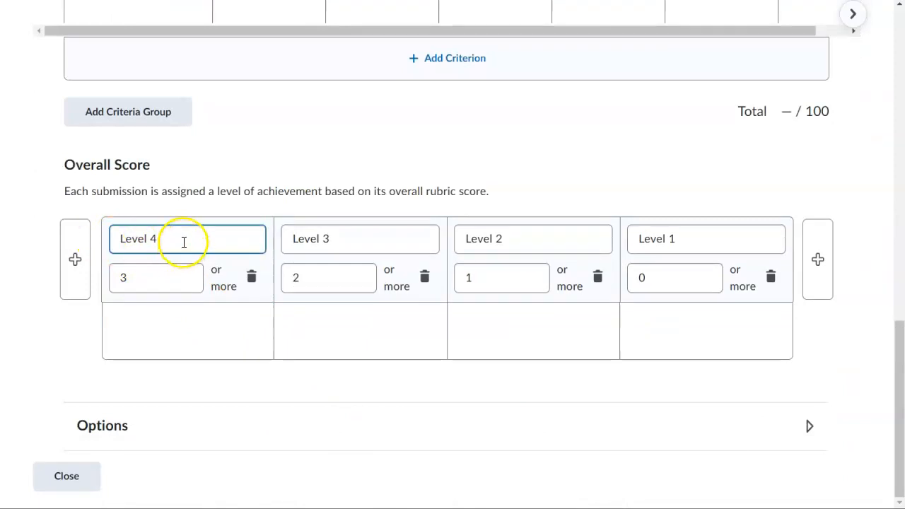
key(shift+Left)
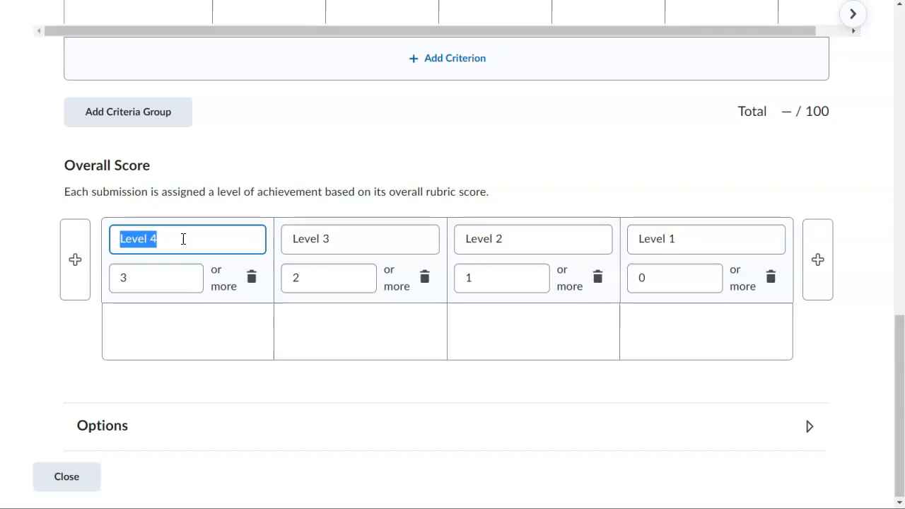
text(Exceeds Expectations)
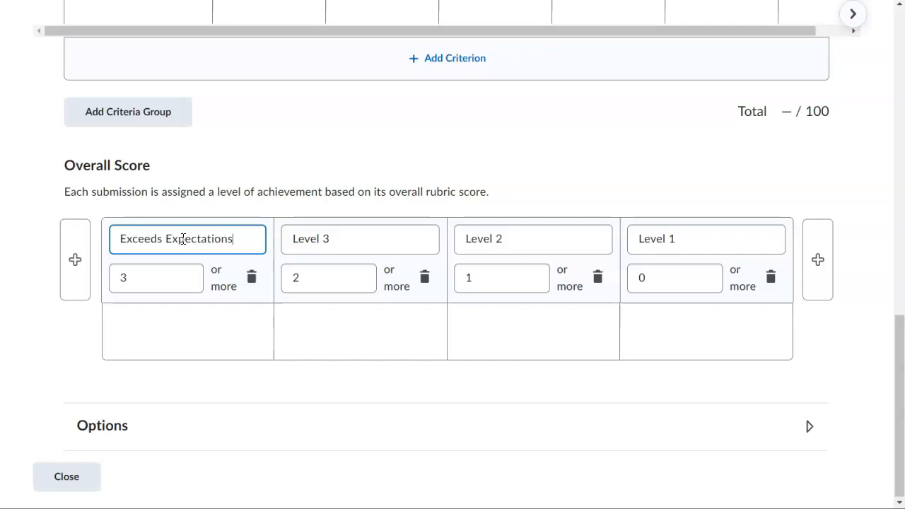
click(334, 235)
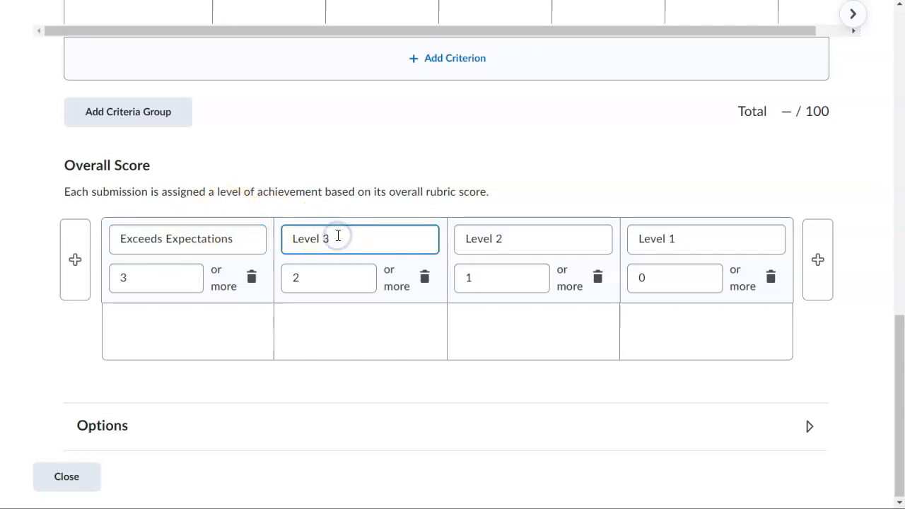
triple_click(337, 236)
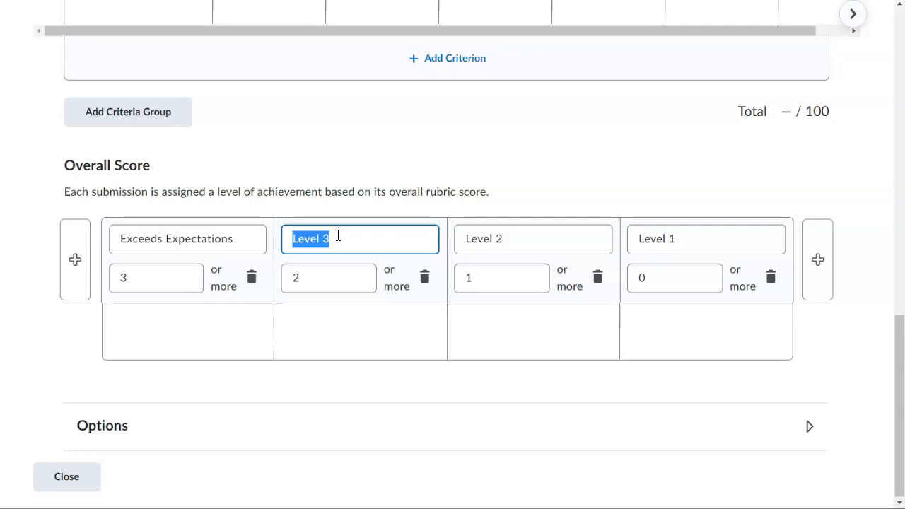
text(B)
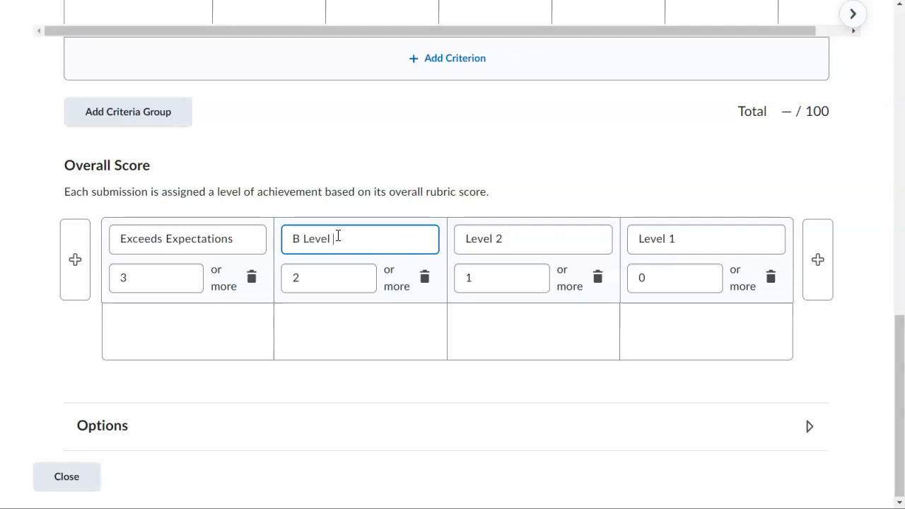
text( Level Presentation)
Step: Rename the Overall Score's Level 2 as "Average" and Level 1 as "Unsatisfactory"
click(516, 239)
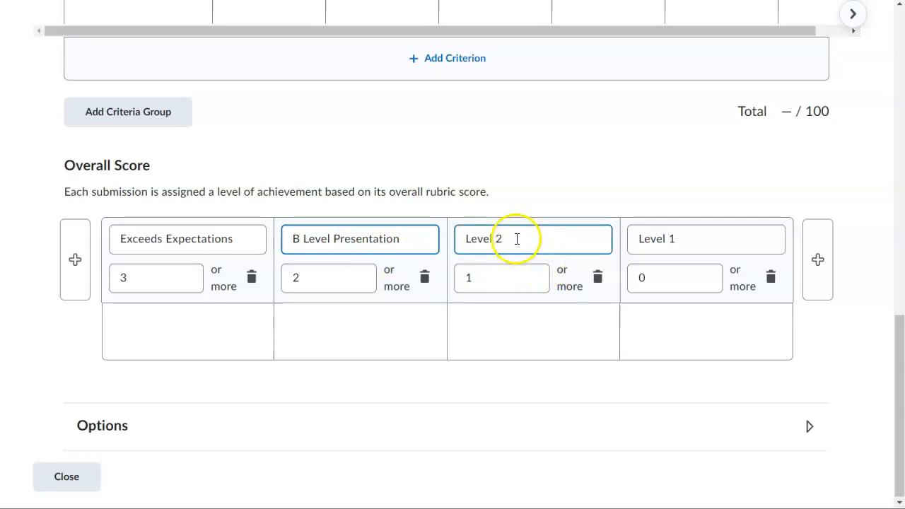
triple_click(516, 239)
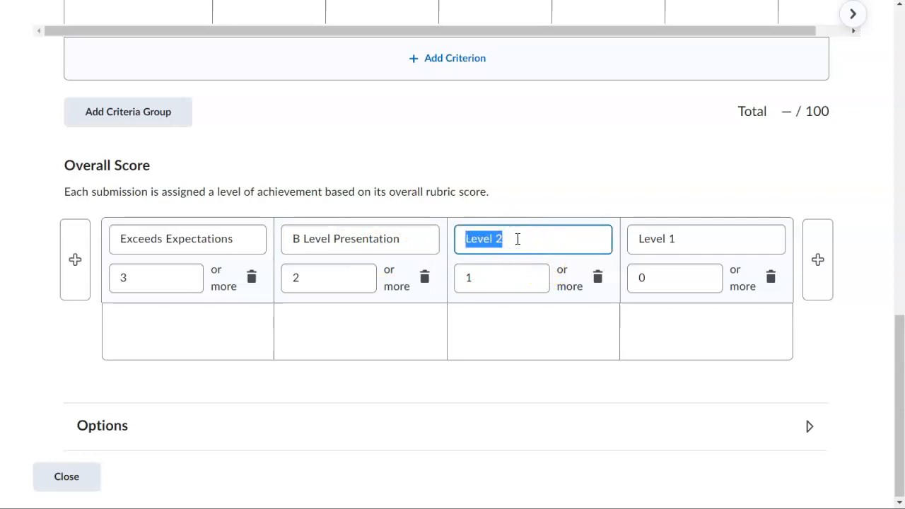
text(Average)
click(685, 231)
double_click(687, 231)
triple_click(686, 231)
text(Unsatisfactory)
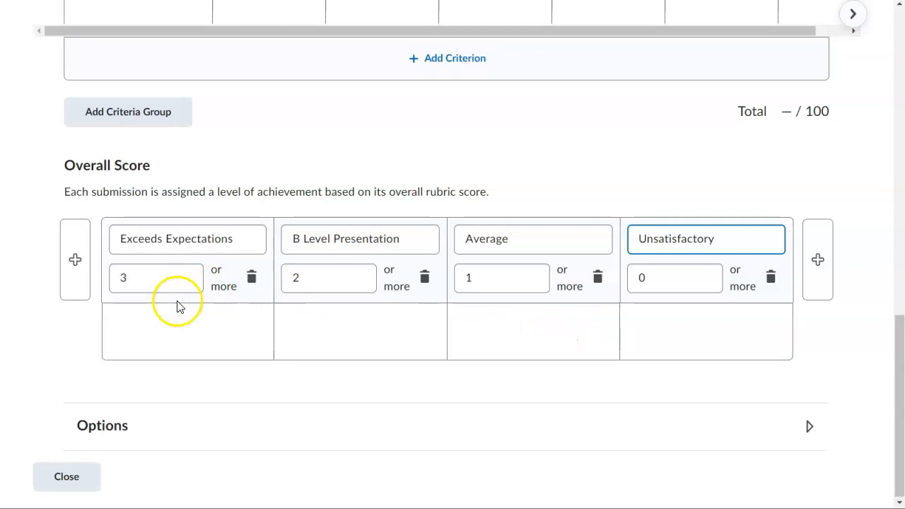
Step: Set the Overall Score minimums to 94 for Exceeds Expectations and 84 for B Level Presentation
click(144, 277)
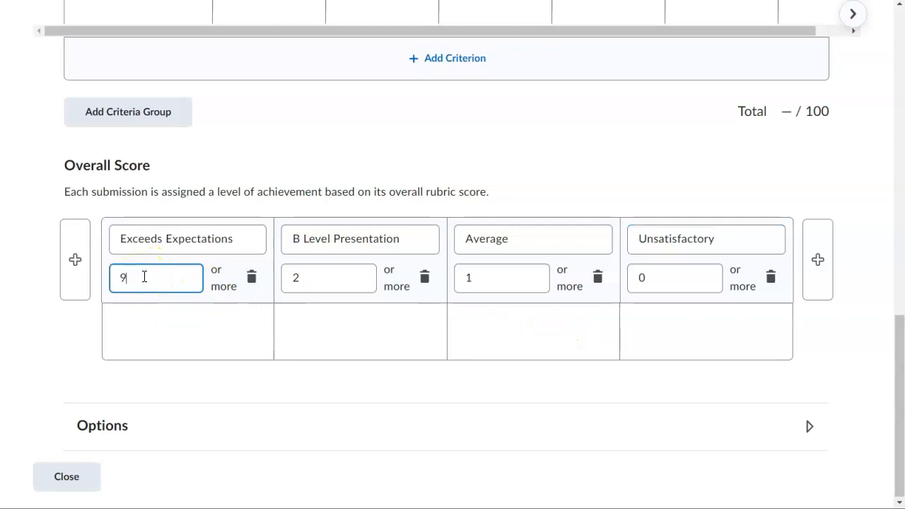
click(312, 284)
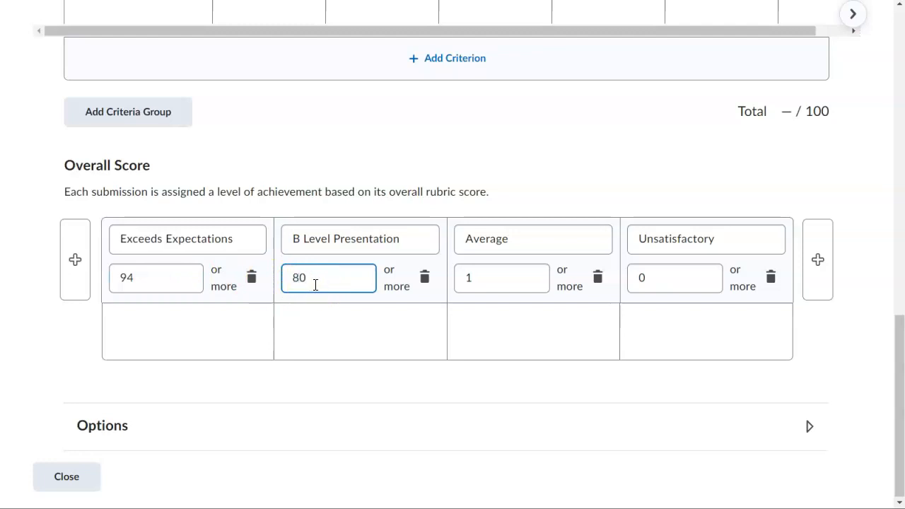
click(490, 274)
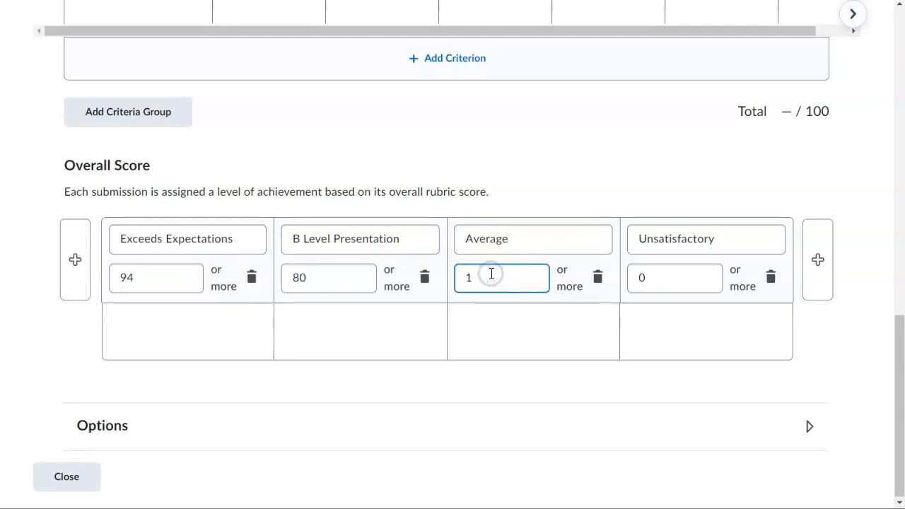
click(329, 272)
key(shift+Left)
text(4)
Step: Set the Overall Score minimum for the Average level to 74
click(485, 282)
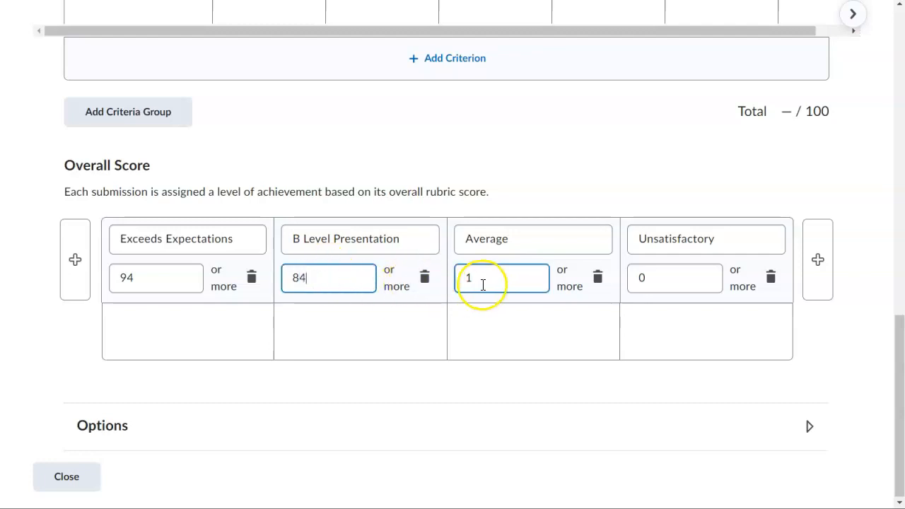
key(shift+Left)
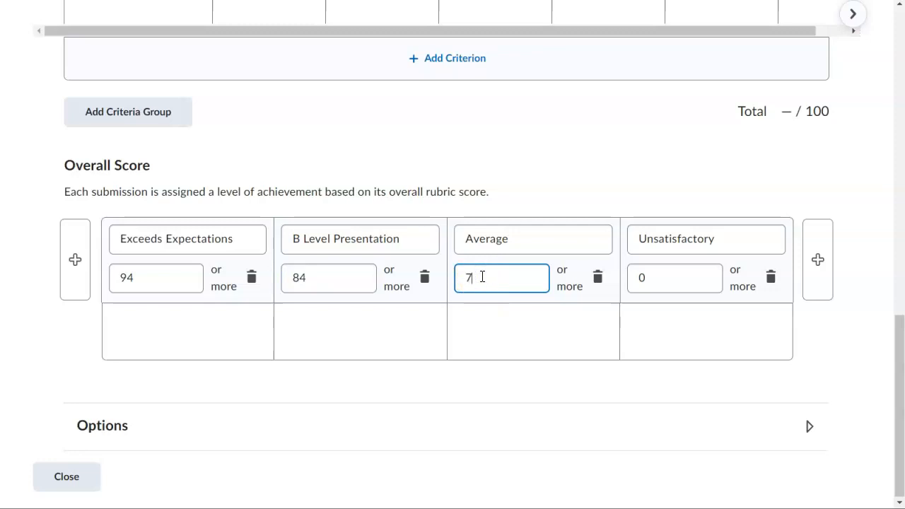
text(74)
click(650, 281)
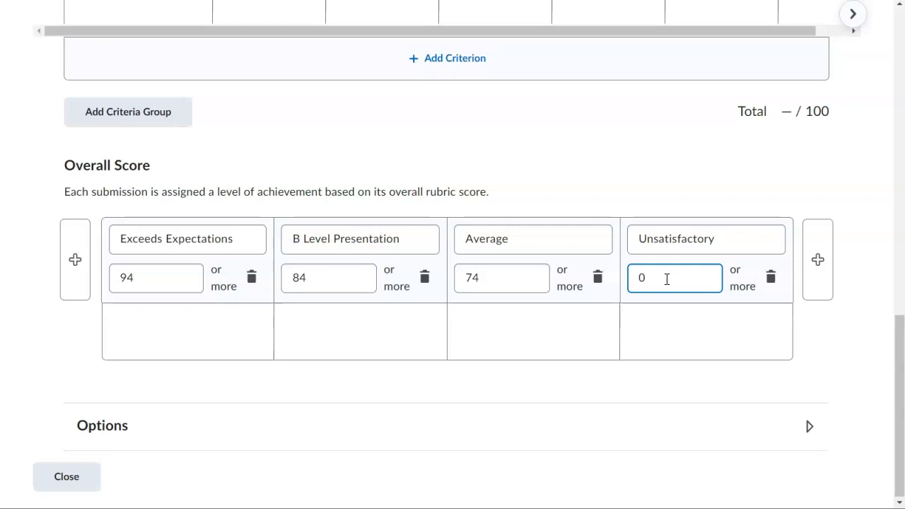
Step: Set the Exceeds Expectations level in the criteria table to 100 points
click(898, 400)
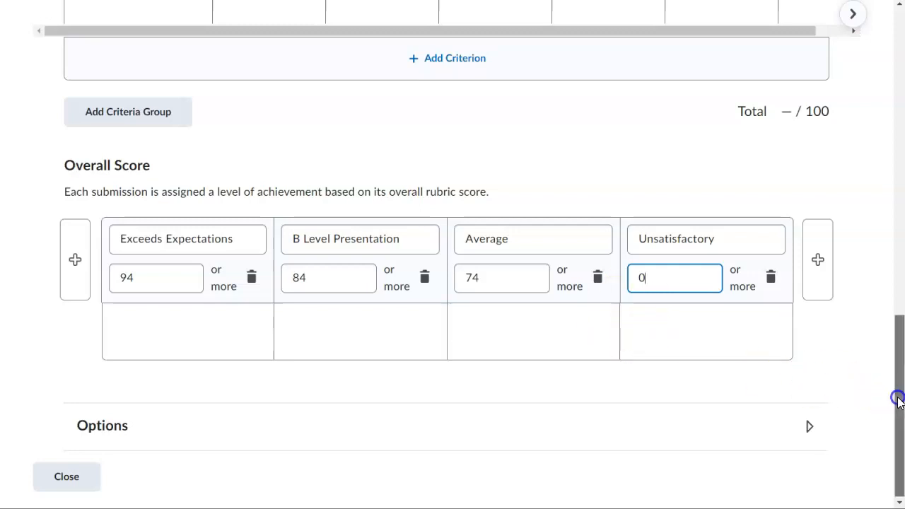
drag(898, 399, 901, 157)
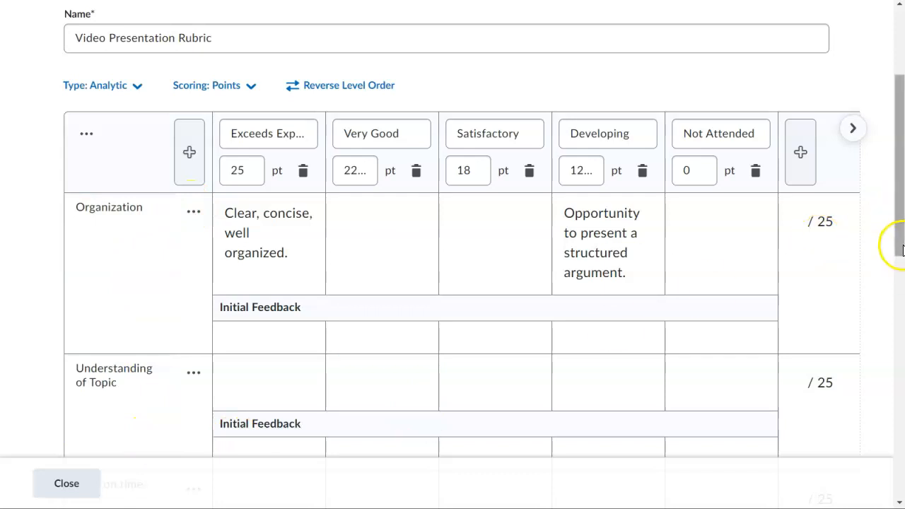
drag(898, 248, 899, 357)
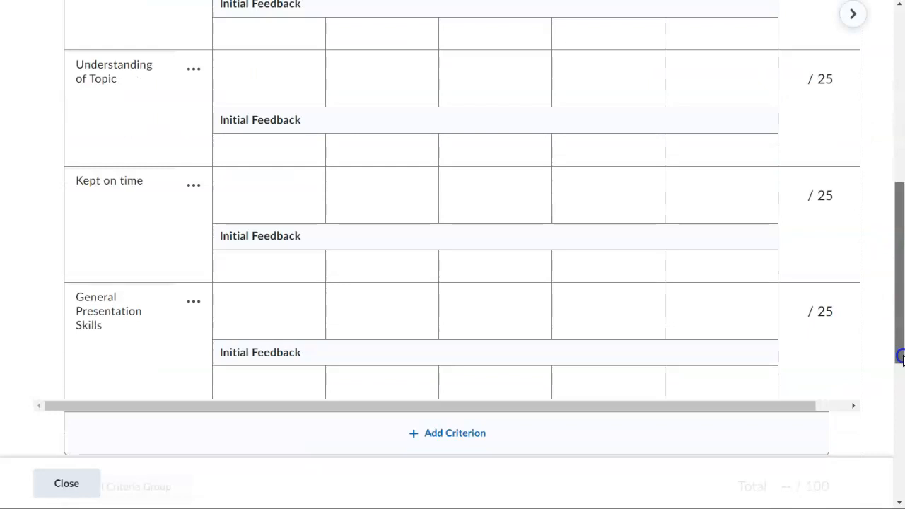
drag(900, 357, 899, 231)
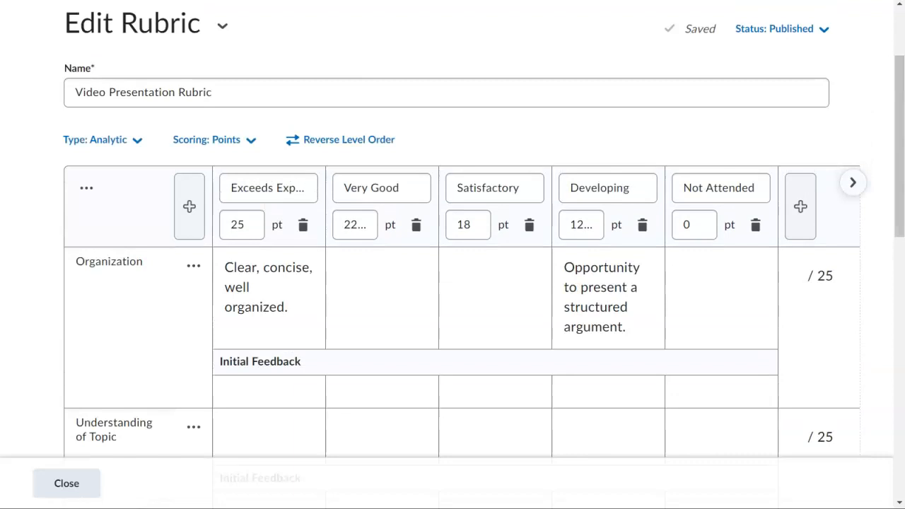
double_click(246, 226)
text(100)
Step: Set the Very Good level in the criteria table to 85 points
click(349, 224)
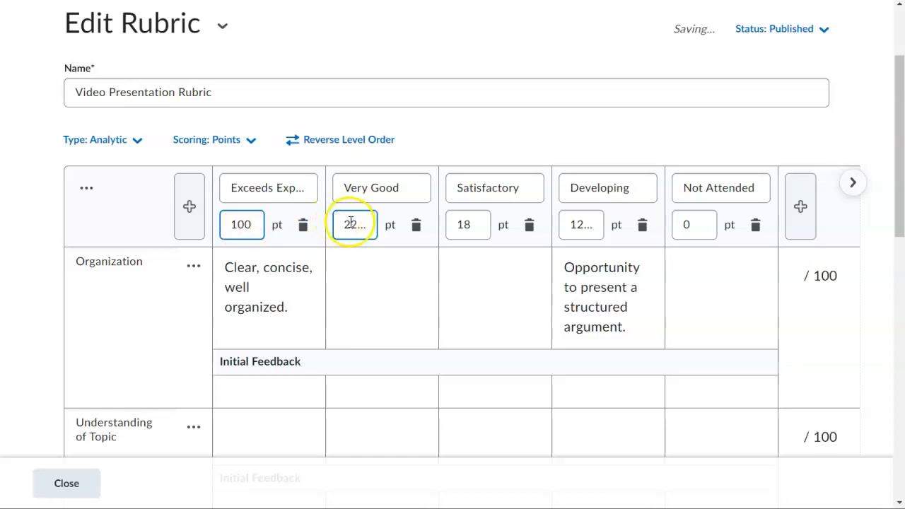
click(347, 224)
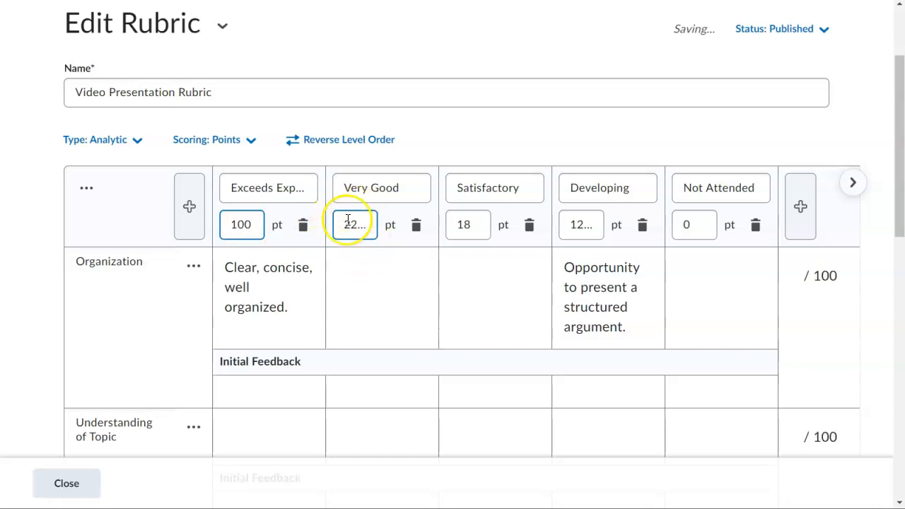
drag(339, 225, 403, 229)
text(85)
Step: Set the Satisfactory level to 75 points and the Developing level to 60 points
click(469, 214)
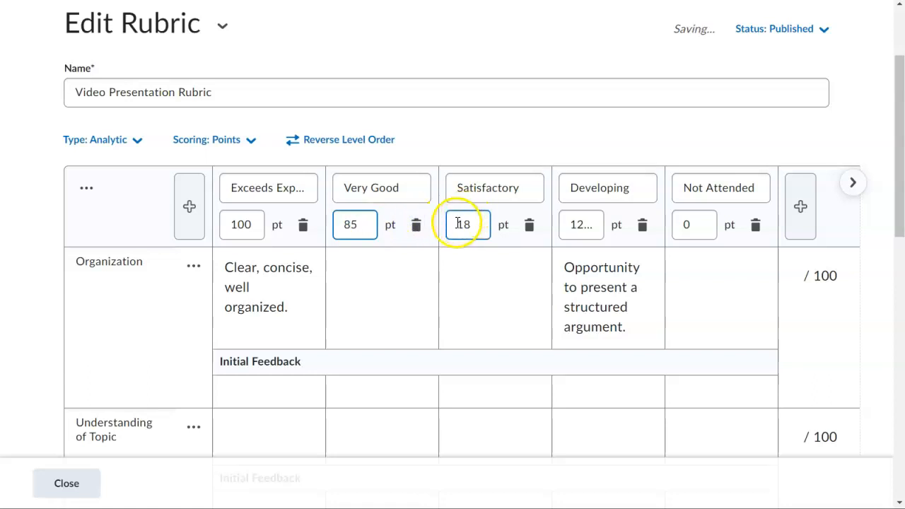
drag(455, 225, 488, 227)
text(75)
click(569, 225)
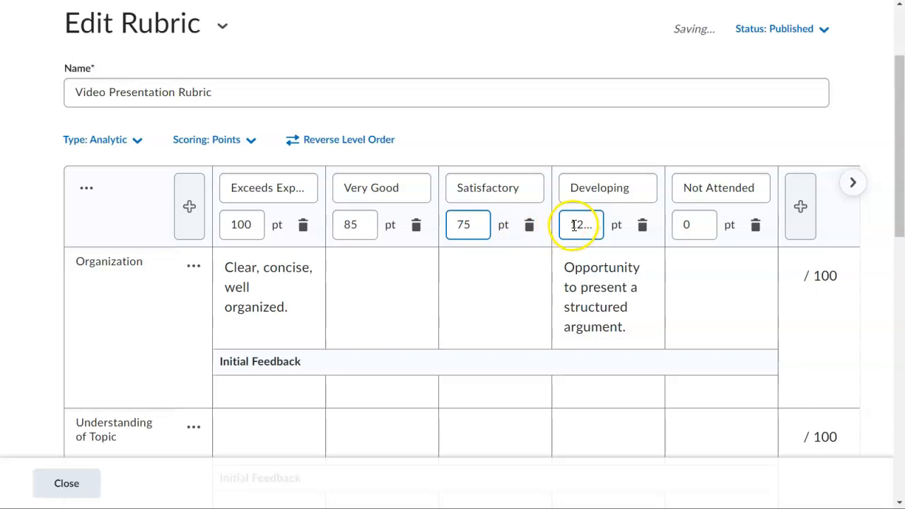
click(574, 224)
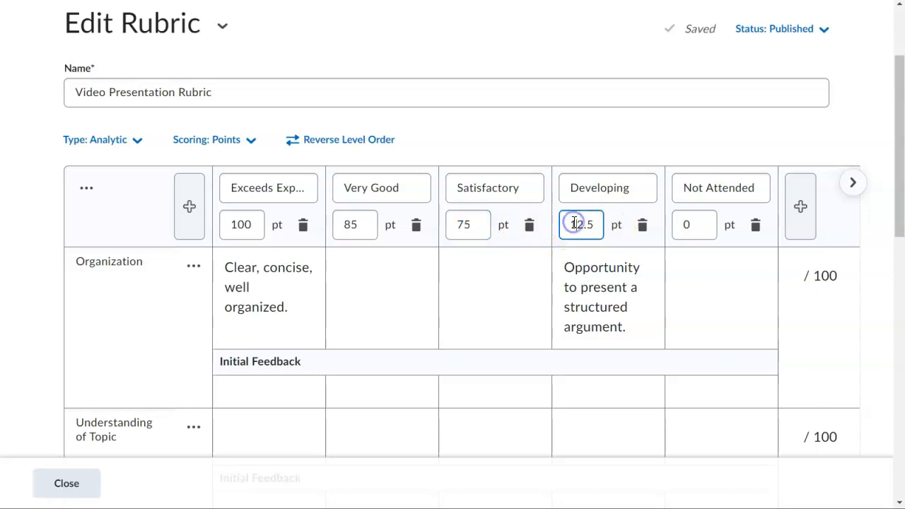
text(60)
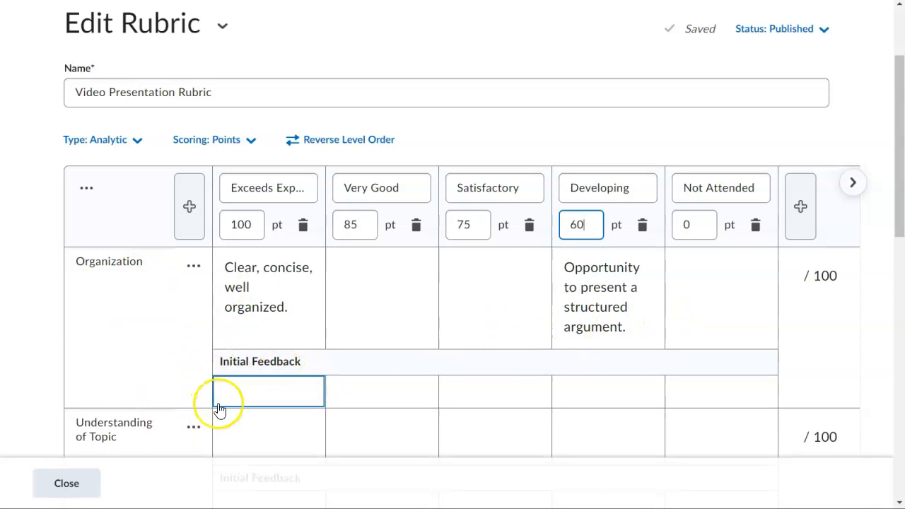
Step: Switch the rubric's scoring method from Points to Custom Points
click(249, 141)
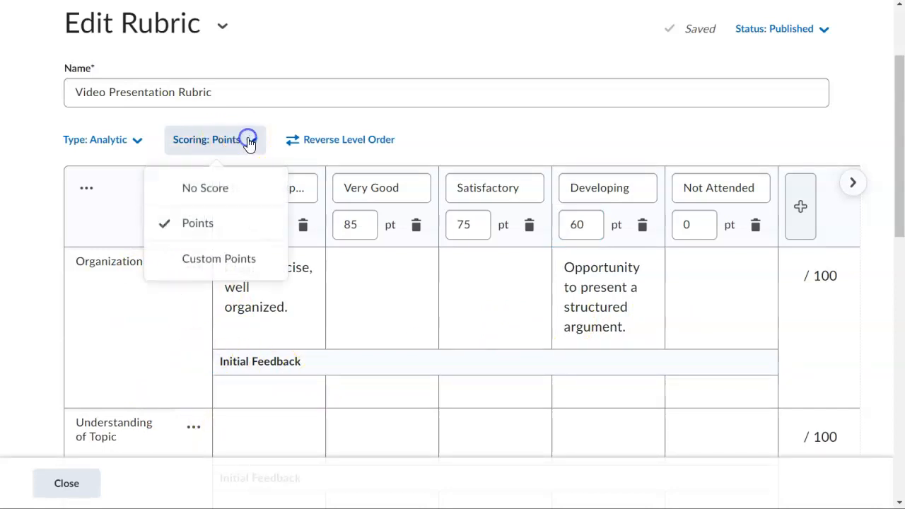
click(233, 259)
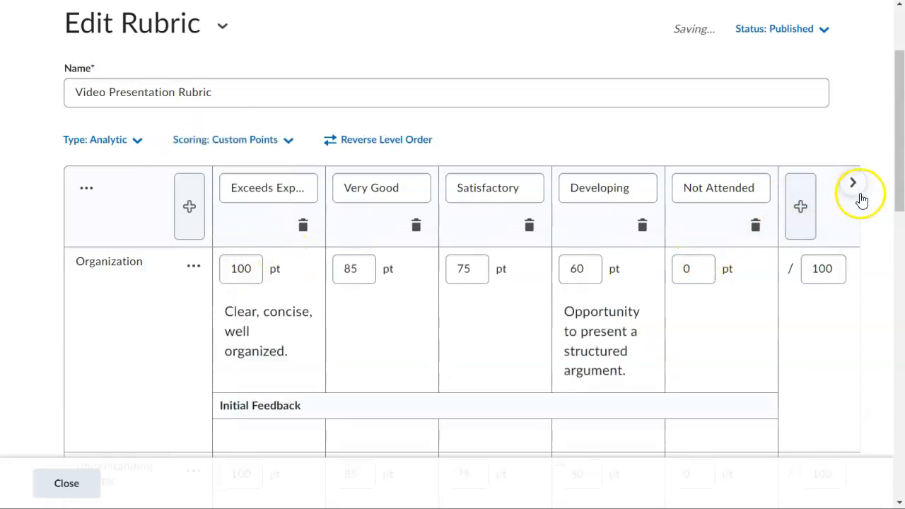
right_click(897, 178)
click(899, 178)
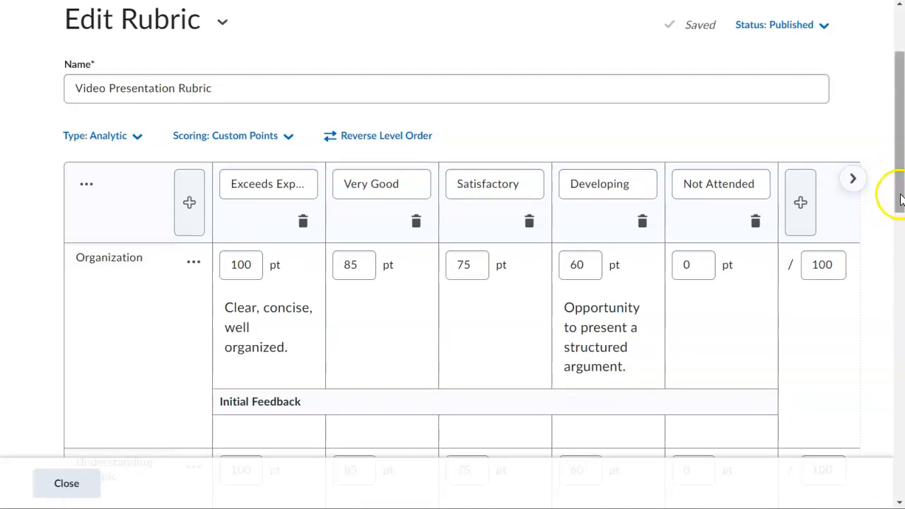
Step: Make the General Presentation Skills criterion worth a maximum of 30 points
drag(901, 204, 892, 387)
click(822, 222)
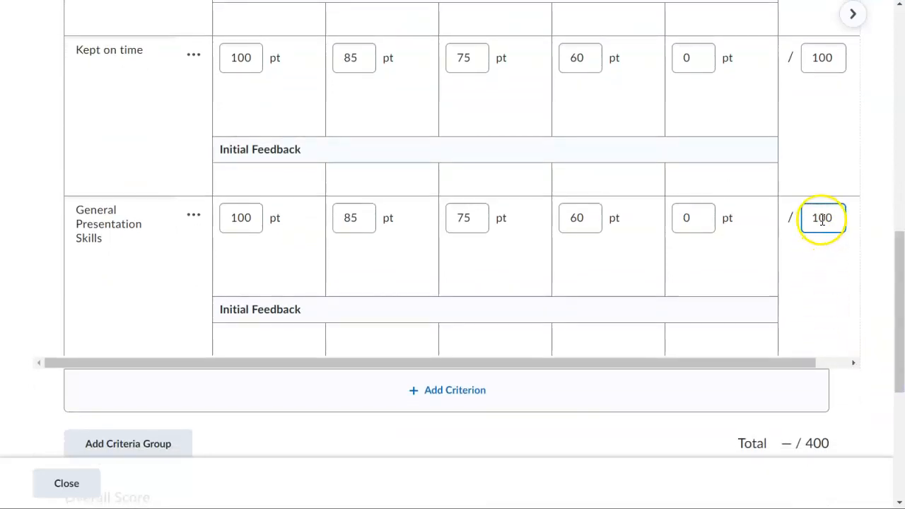
click(812, 219)
key(shift+Right)
key(shift+Right)
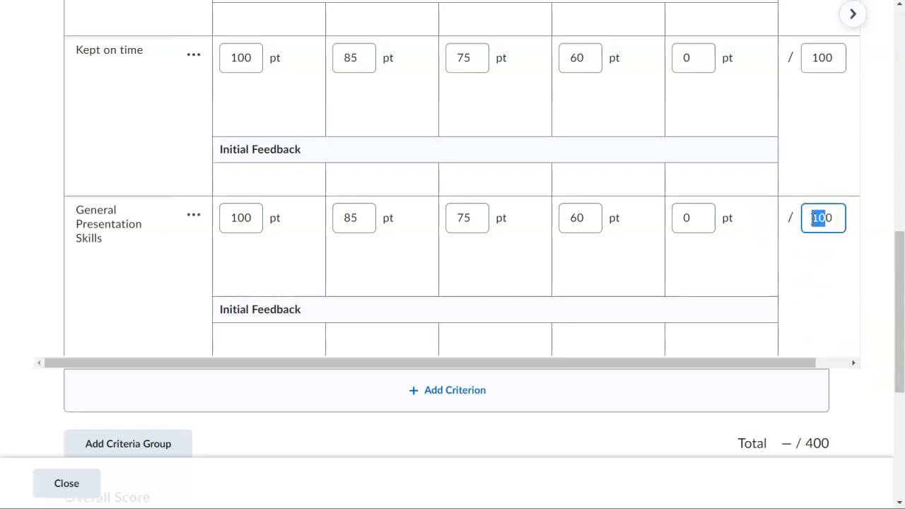
click(347, 216)
click(465, 214)
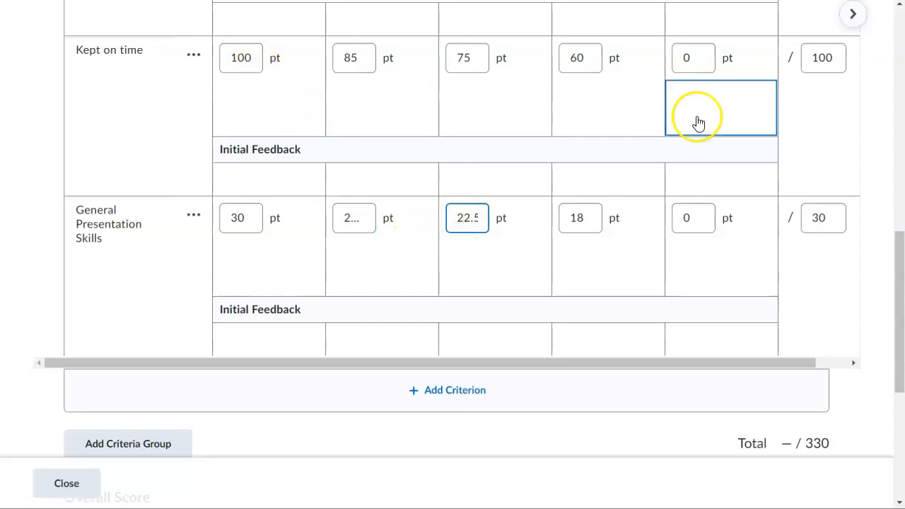
Step: Make the Kept on time criterion out of 10 points and Understanding of Topic out of 40
click(830, 58)
key(BackSpace)
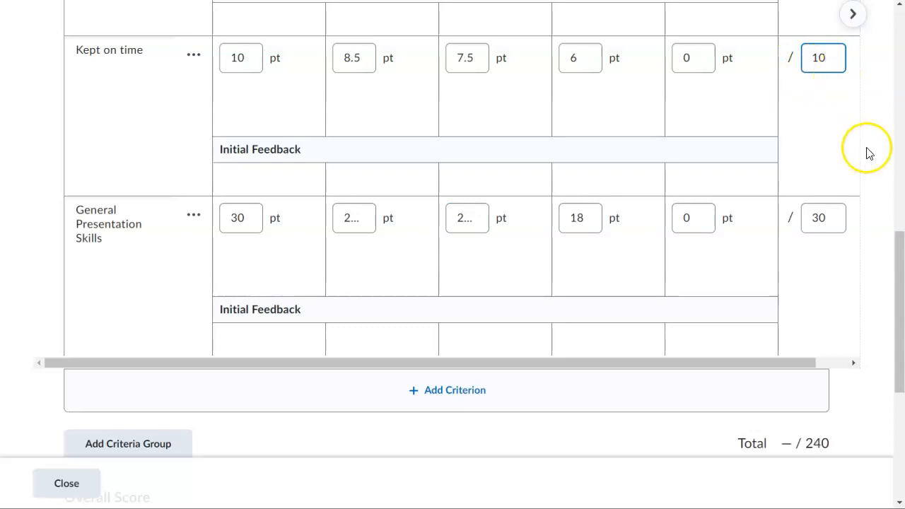
drag(900, 257, 898, 192)
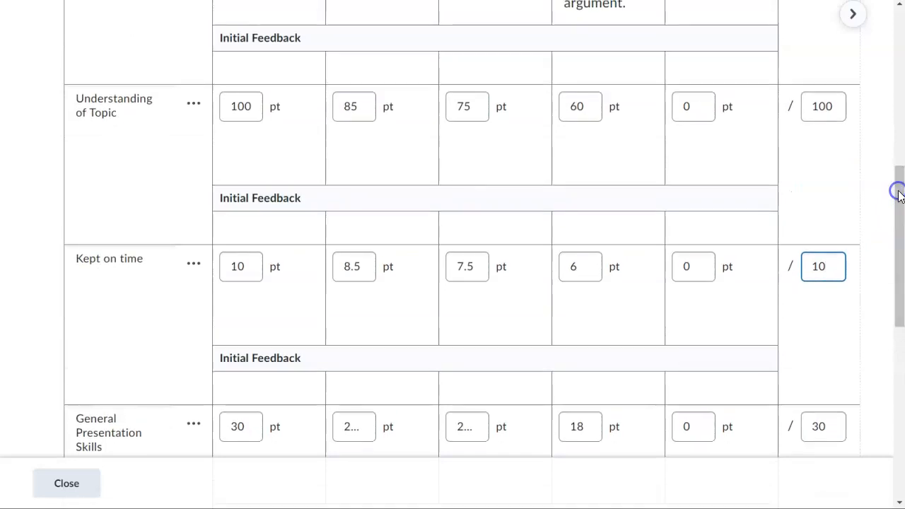
click(823, 106)
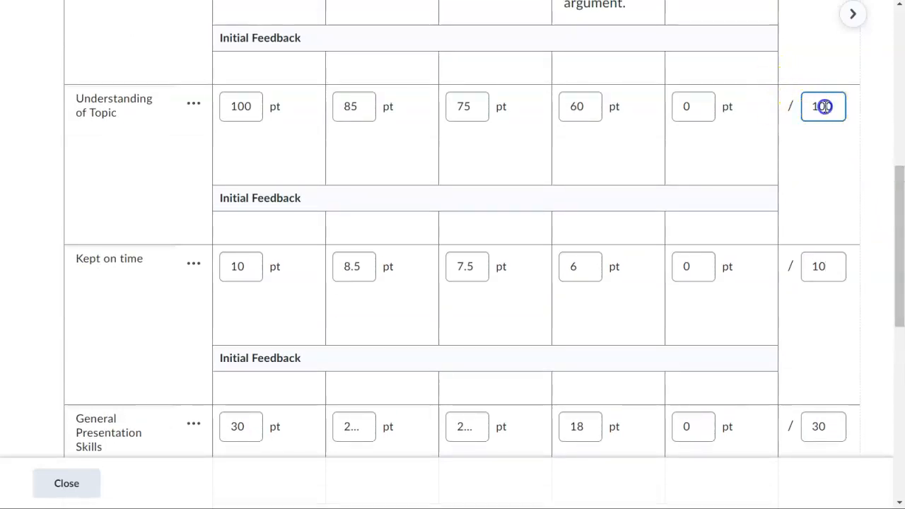
text(40)
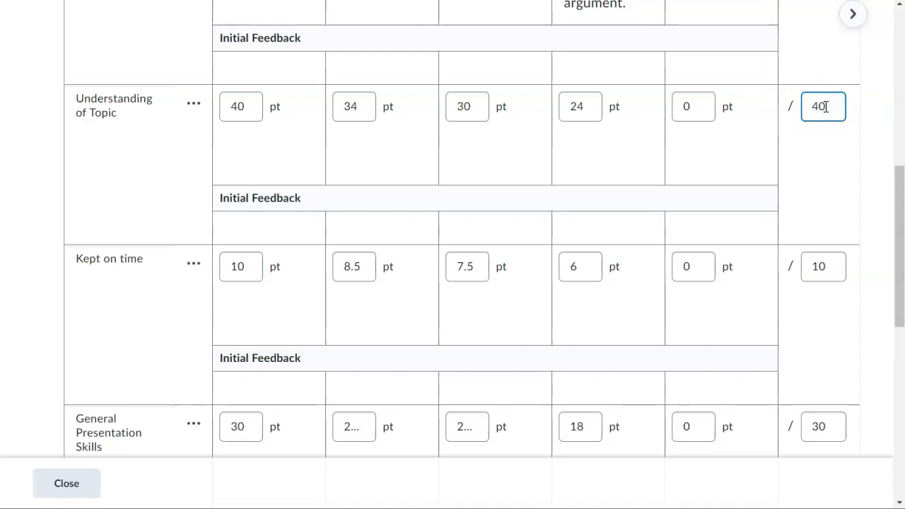
Step: Make the Organization criterion out of 20 points and close the rubric editor
drag(900, 222, 881, 135)
click(819, 156)
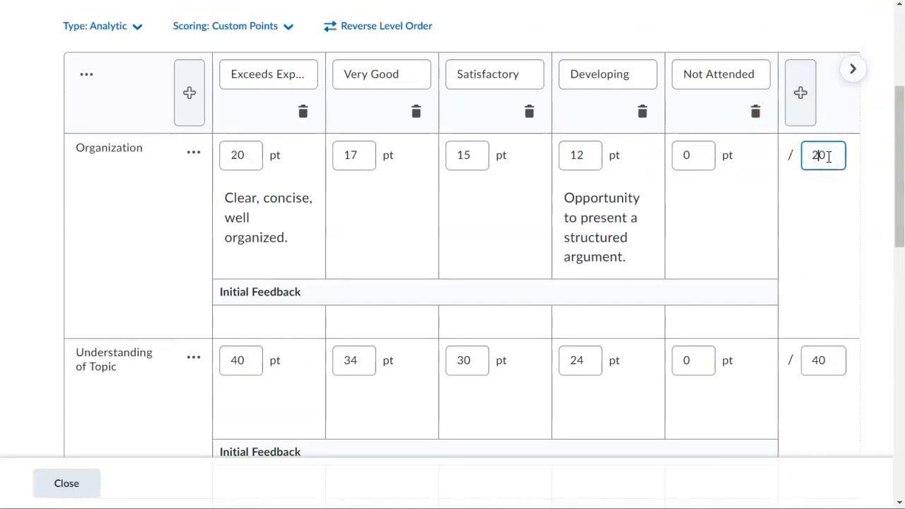
drag(900, 152, 875, 138)
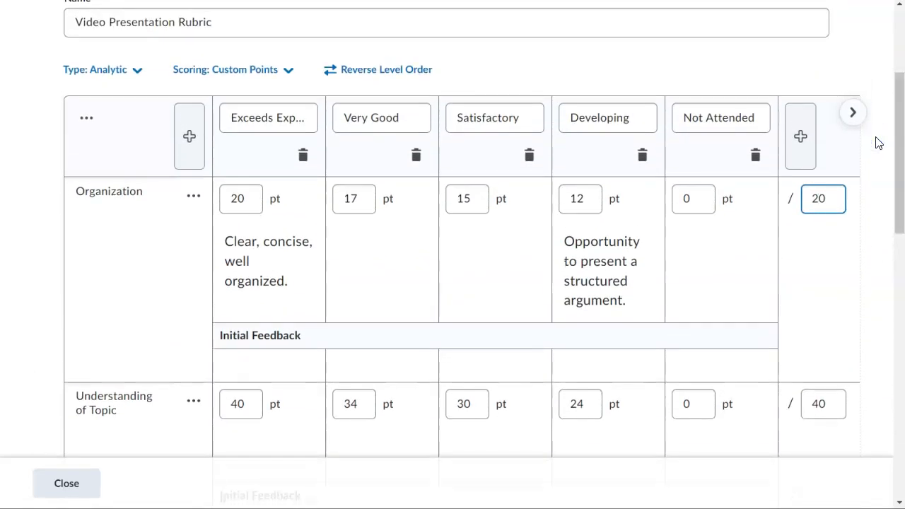
drag(901, 135, 868, 397)
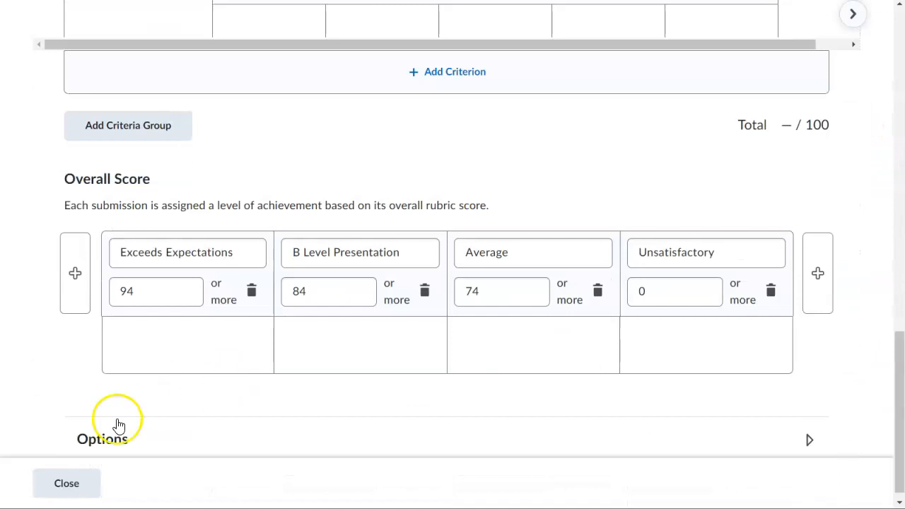
click(57, 485)
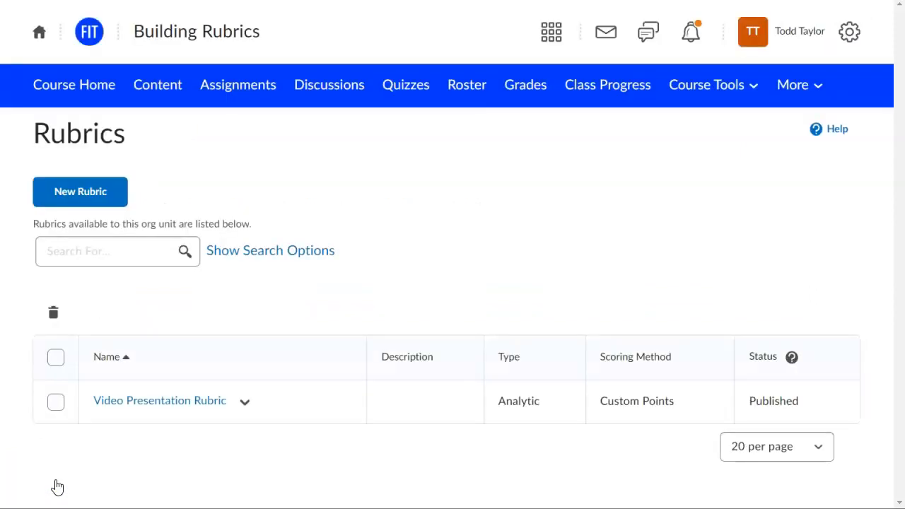
Step: Go to the course's assignments and open My assignment for editing
click(233, 87)
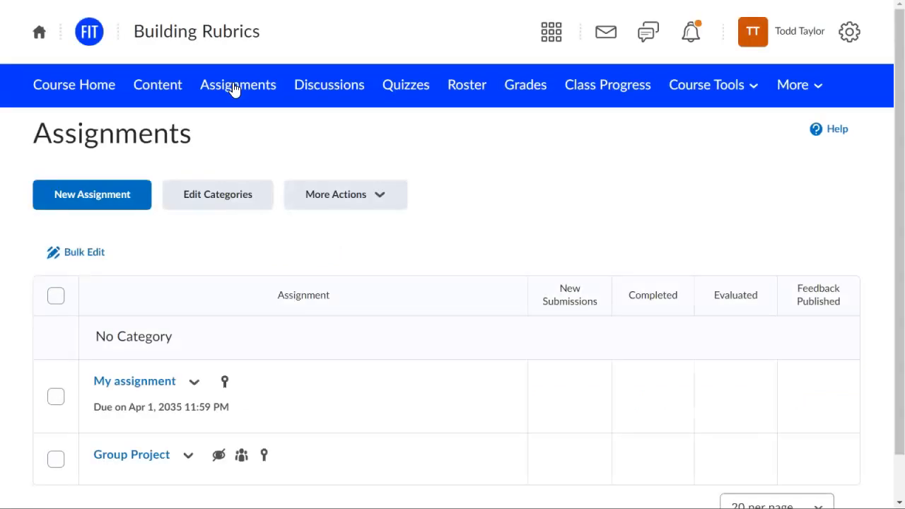
click(195, 384)
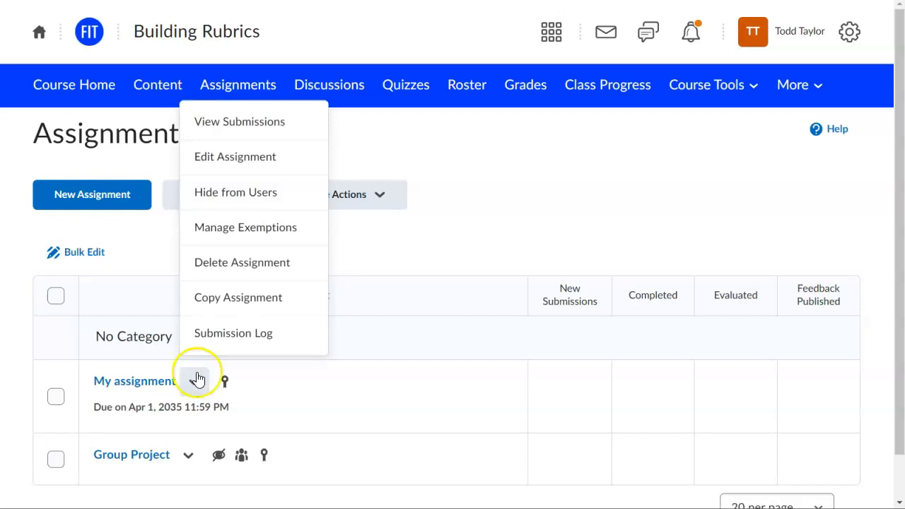
click(284, 163)
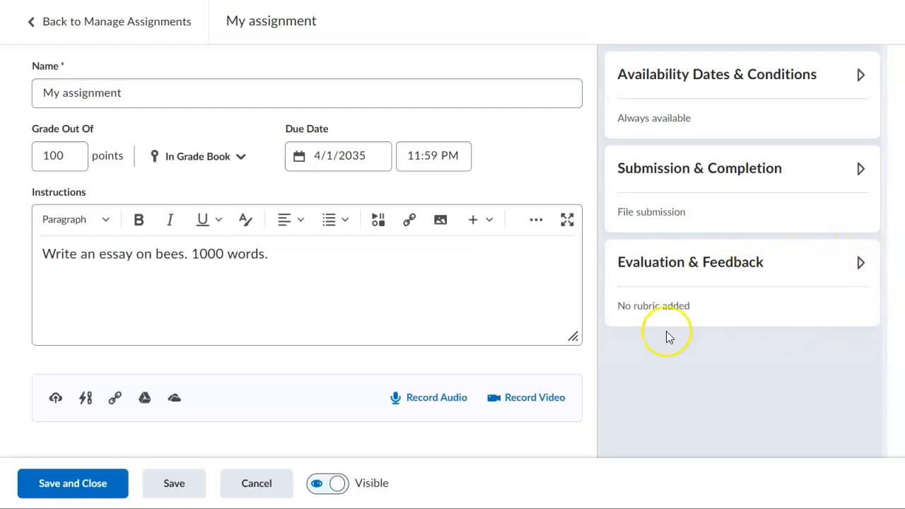
Step: Add the existing Video Presentation Rubric to the assignment's evaluation settings, then save and close the assignment
click(860, 263)
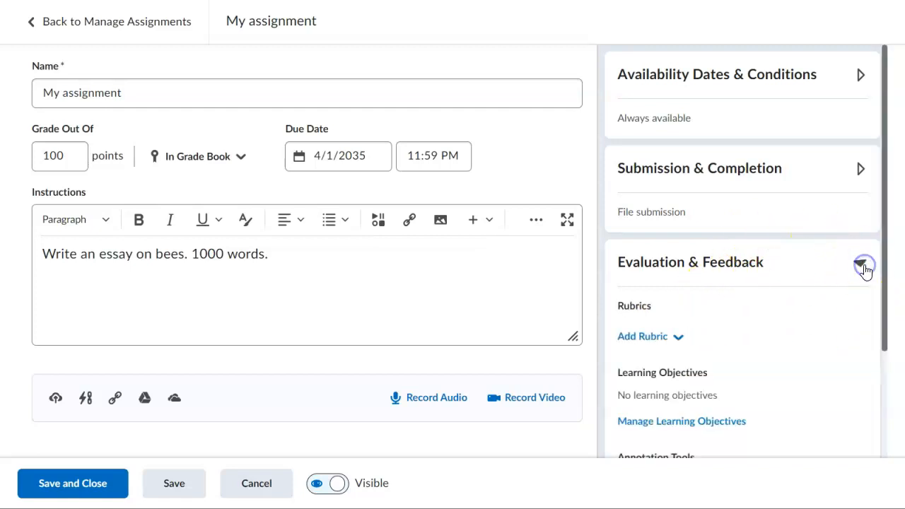
click(676, 337)
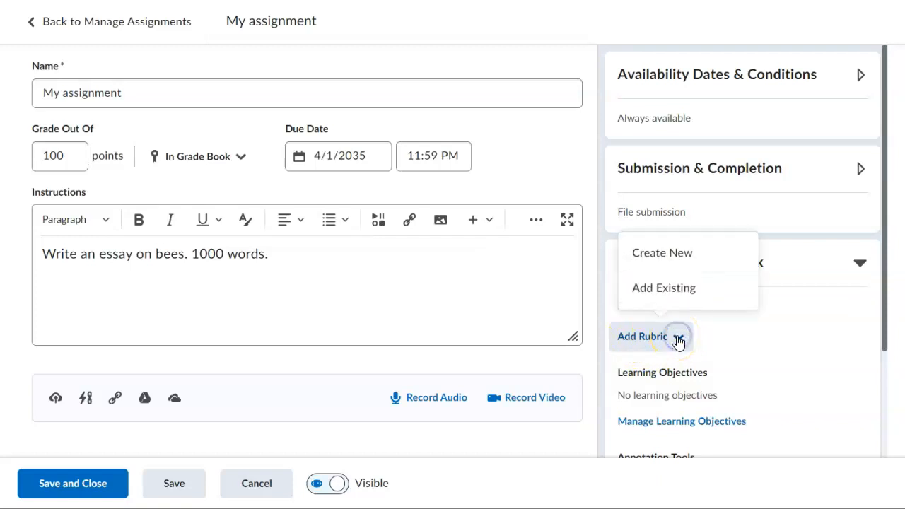
click(724, 296)
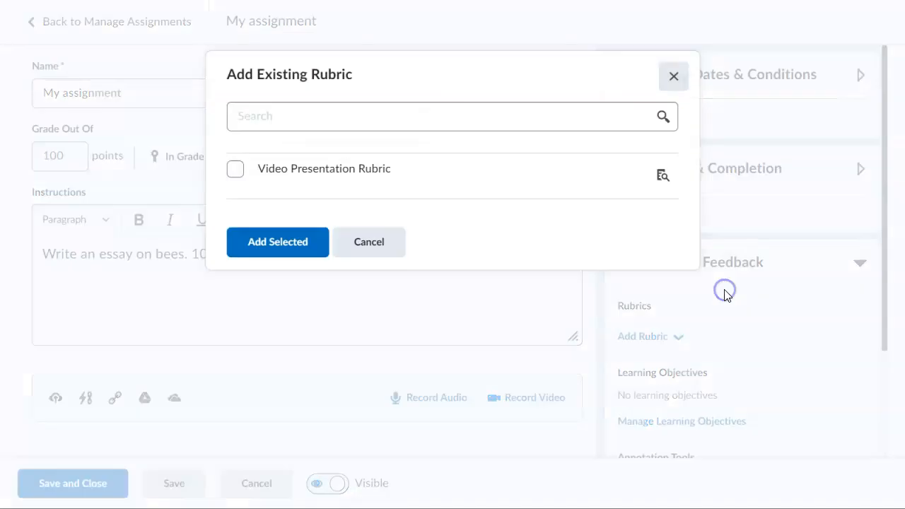
click(235, 170)
click(273, 239)
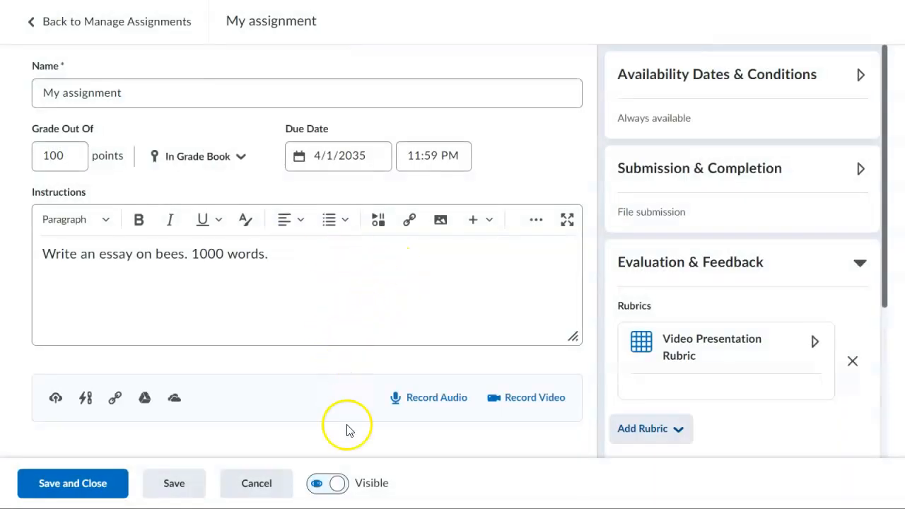
click(78, 487)
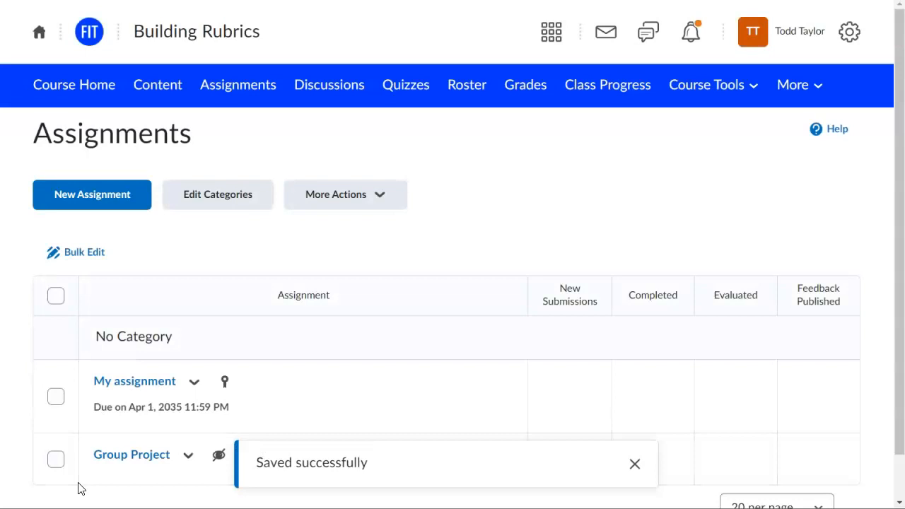
Step: Switch the course to the FIT - Student (Non-Cascading) view and go to its assignments
click(781, 40)
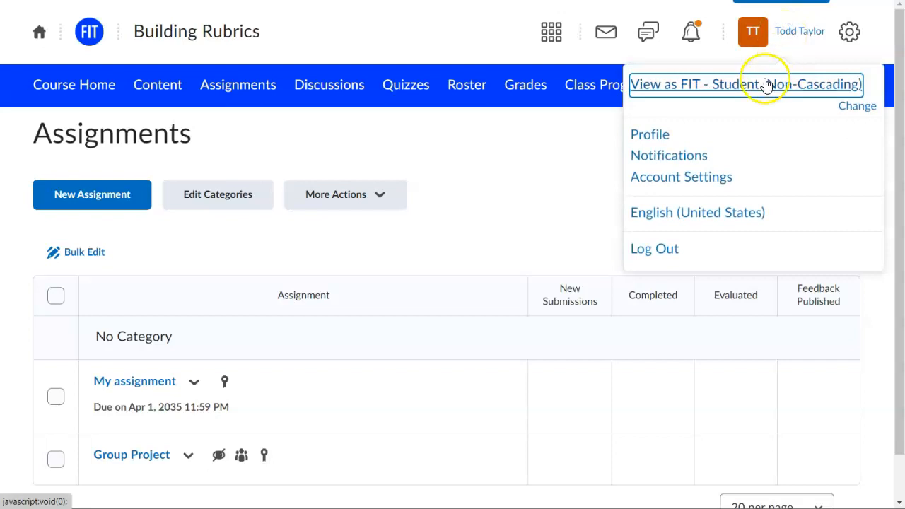
click(743, 89)
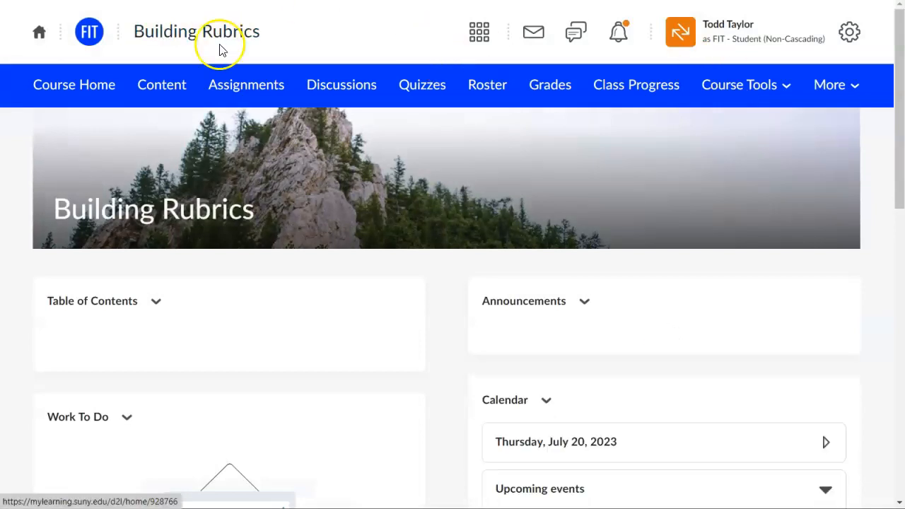
click(244, 86)
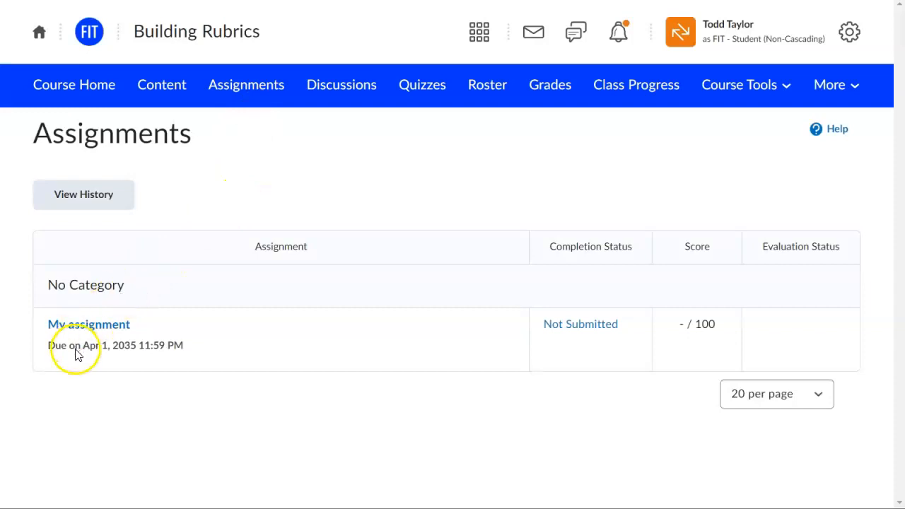
Step: Open My assignment as a student and examine the attached rubric's criteria points, overall score levels and the submission area
click(83, 327)
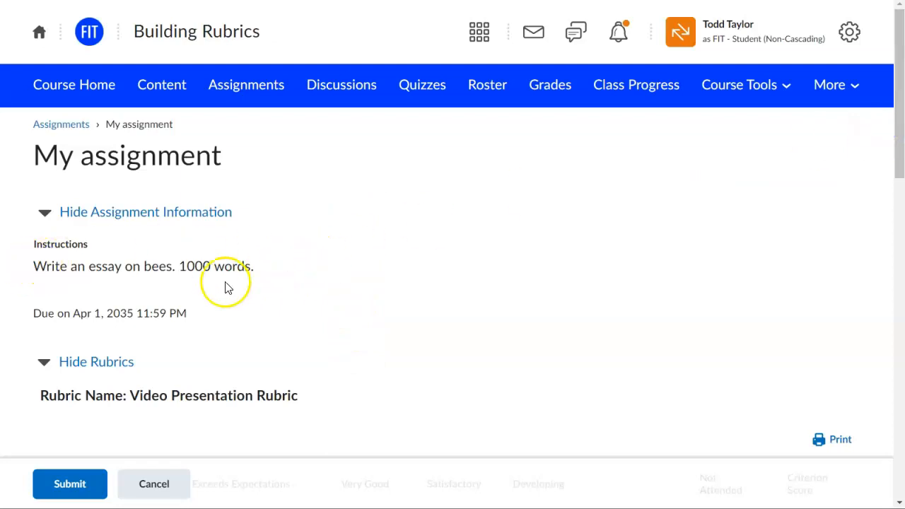
drag(898, 170, 890, 303)
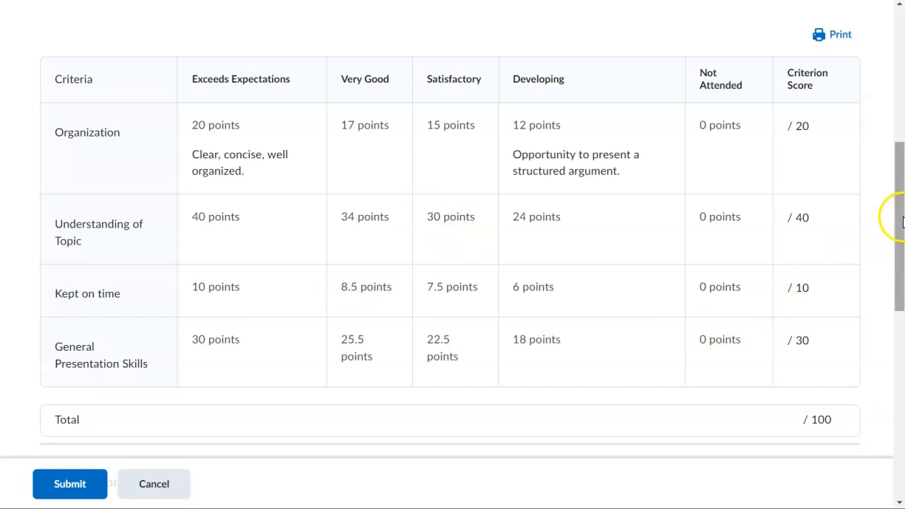
drag(899, 226, 895, 313)
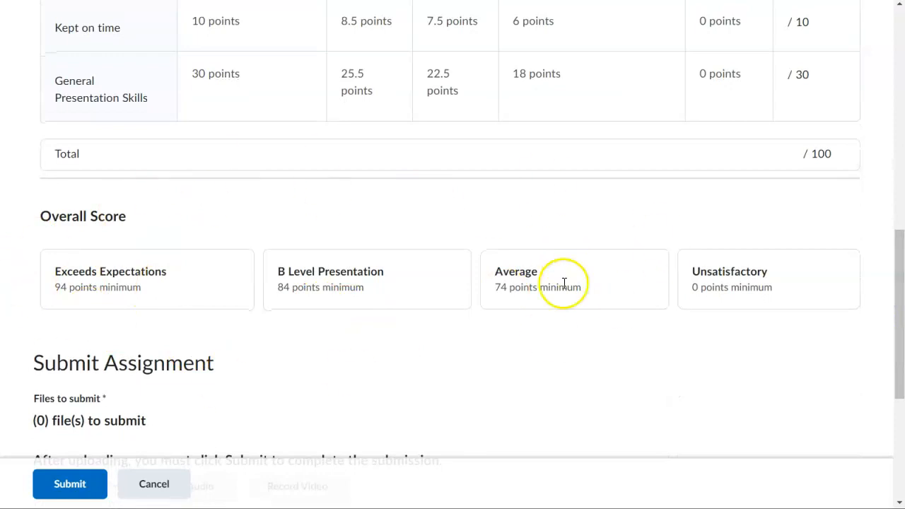
drag(898, 297, 890, 392)
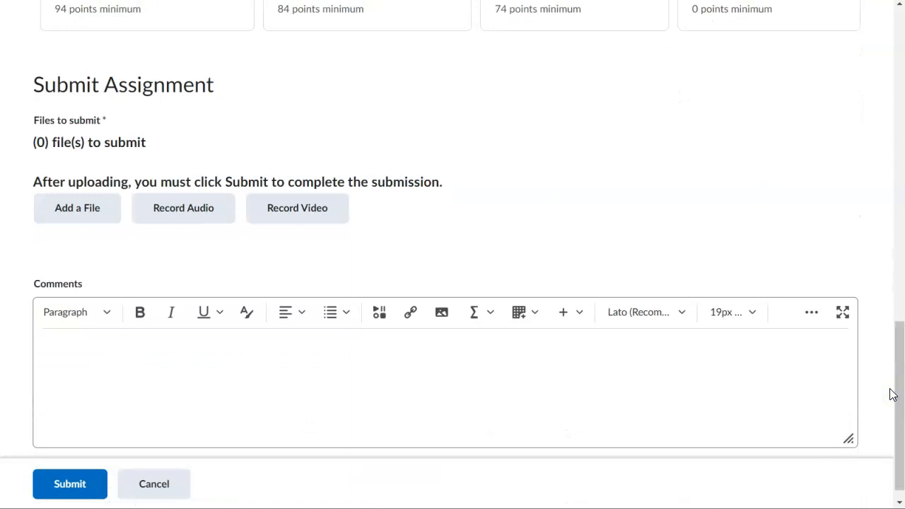
drag(892, 394, 898, 213)
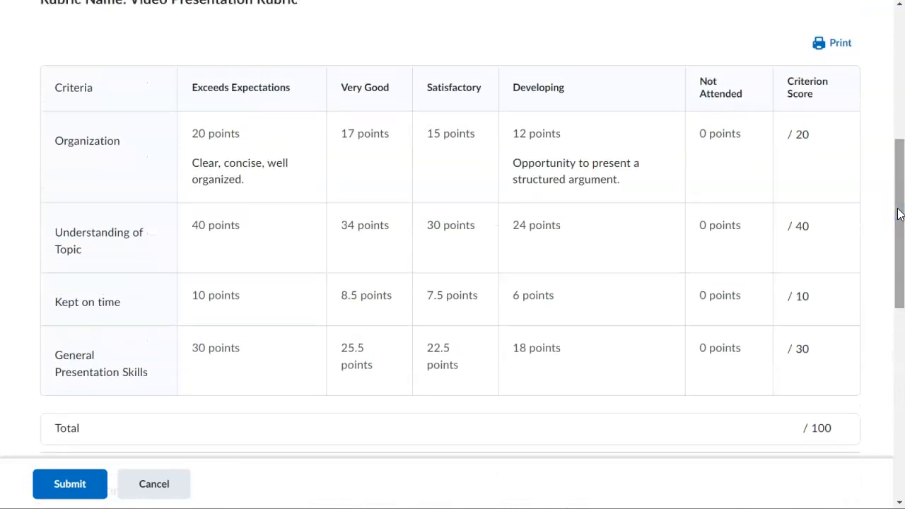